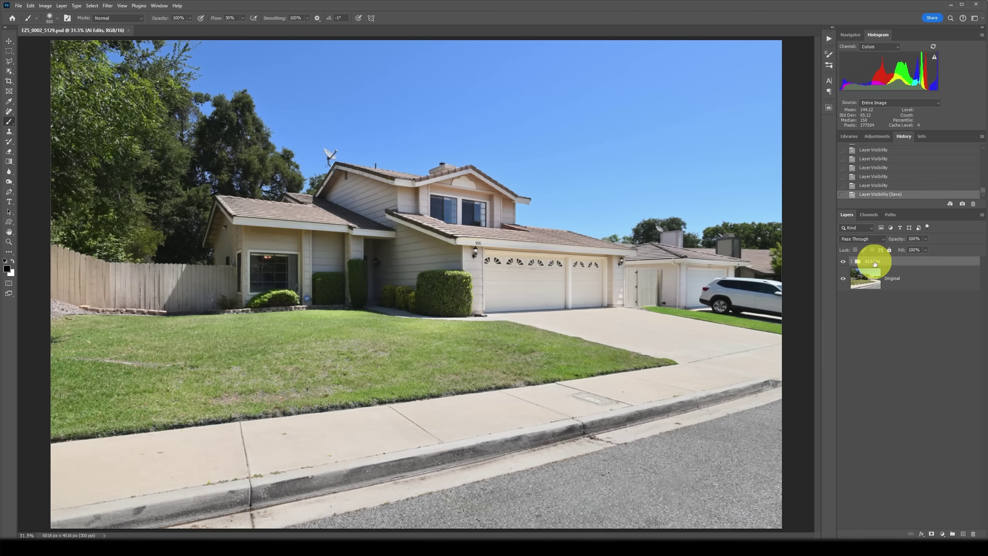
Compare the photo with and without the AI Edits group and examine the adjustment layers inside the group.
left_click(843, 262)
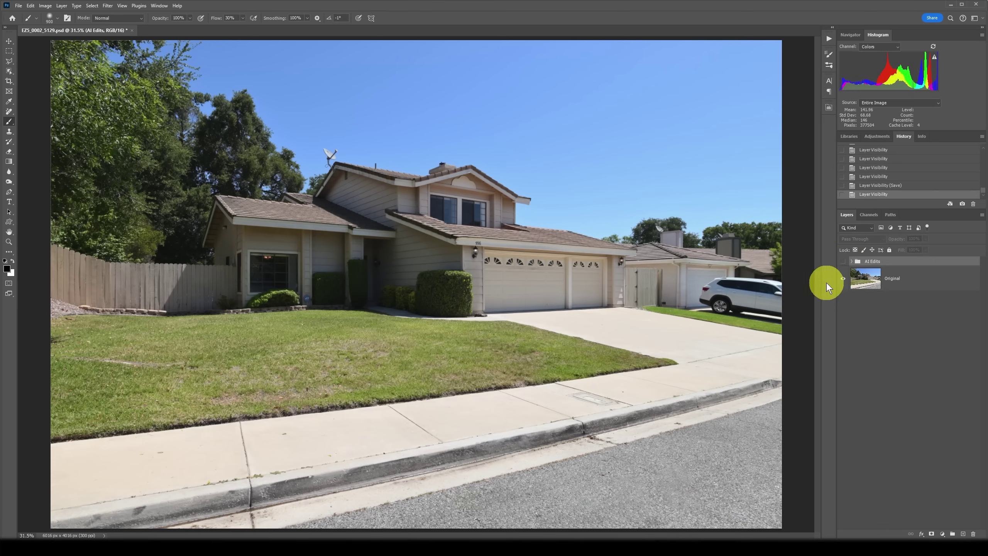
left_click(843, 262)
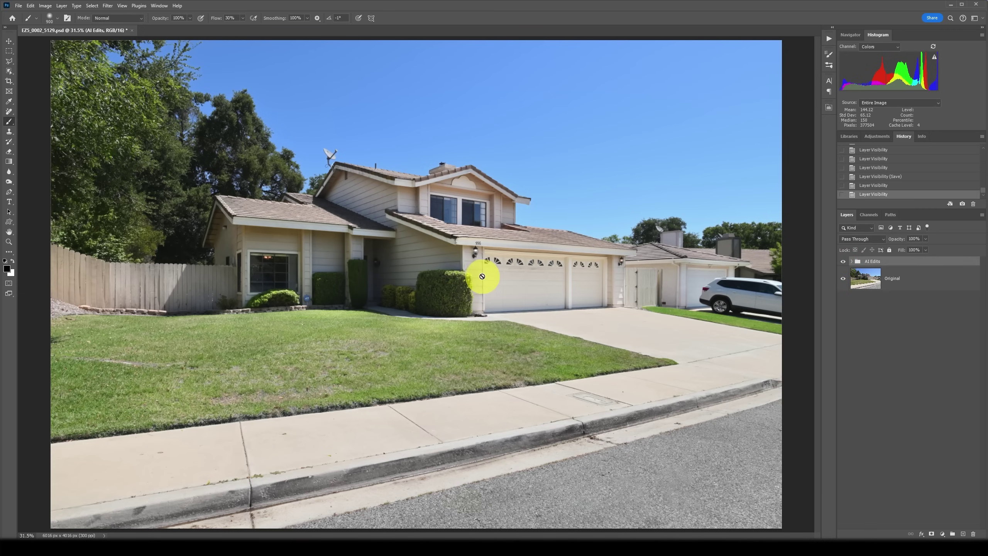
left_click(843, 264)
left_click(842, 264)
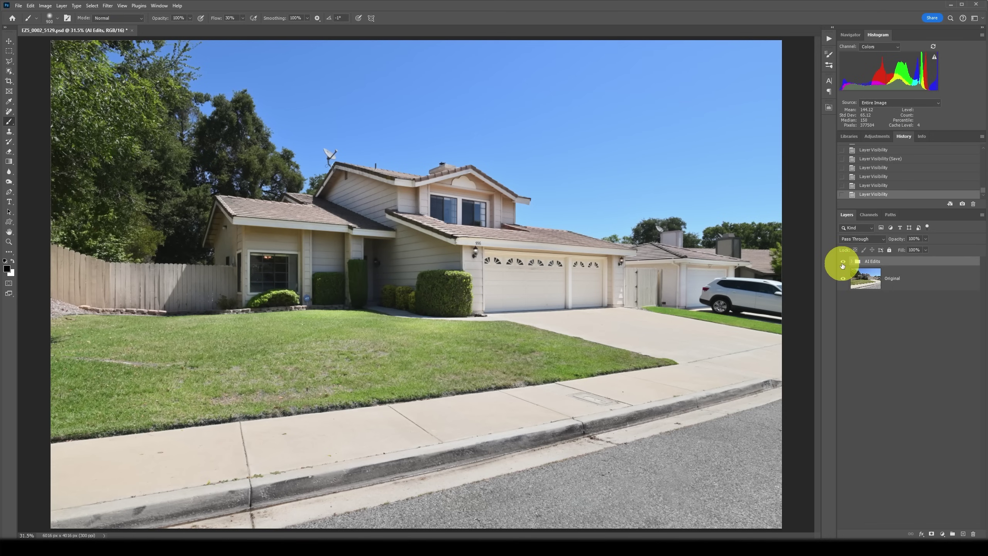
left_click(842, 264)
left_click(843, 264)
left_click(851, 262)
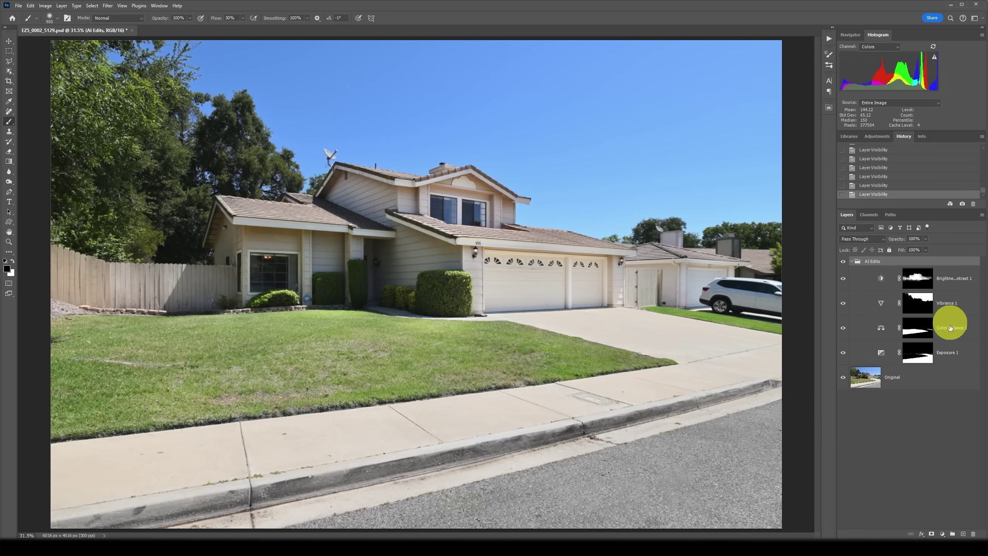
left_click(851, 262)
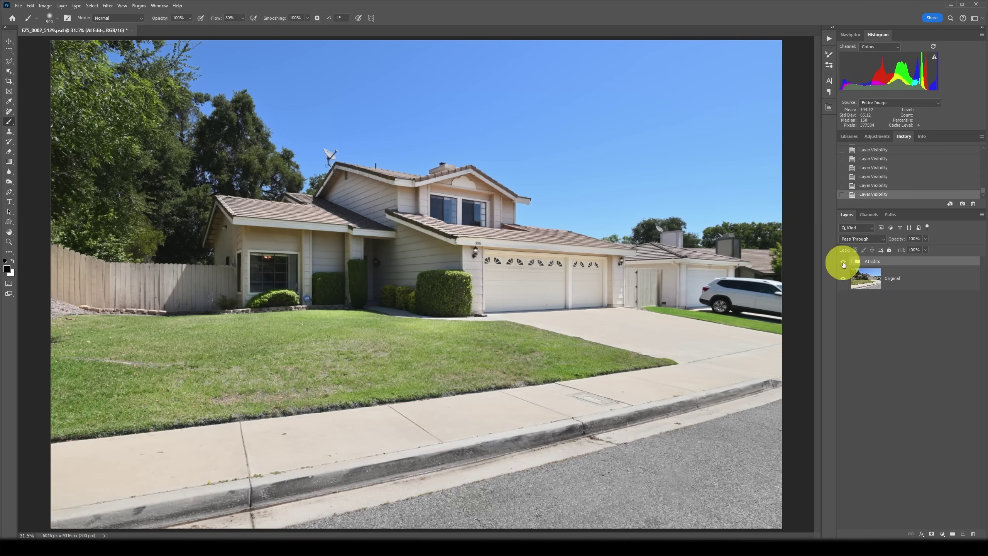
Hide the AI Edits group and make the Original layer active.
left_click(842, 262)
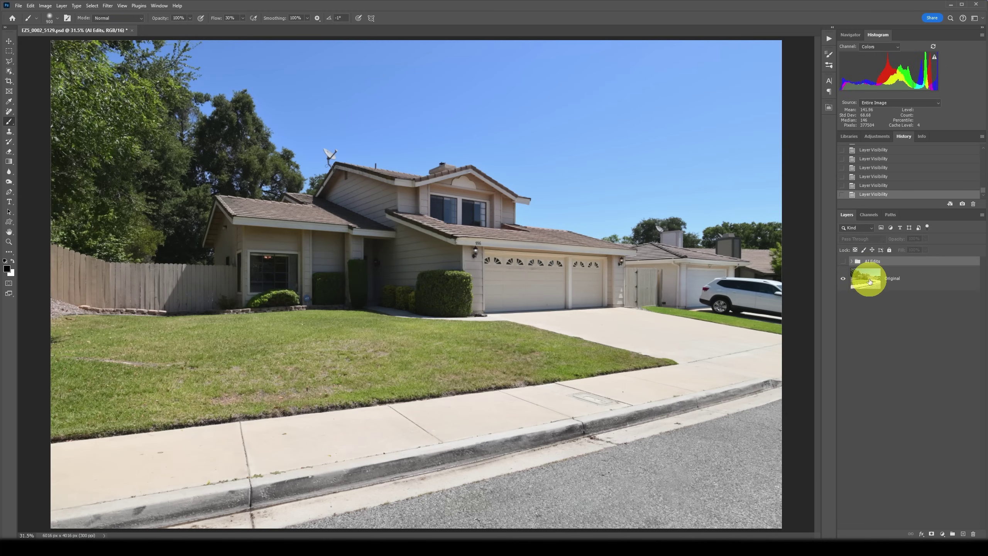
left_click(869, 281)
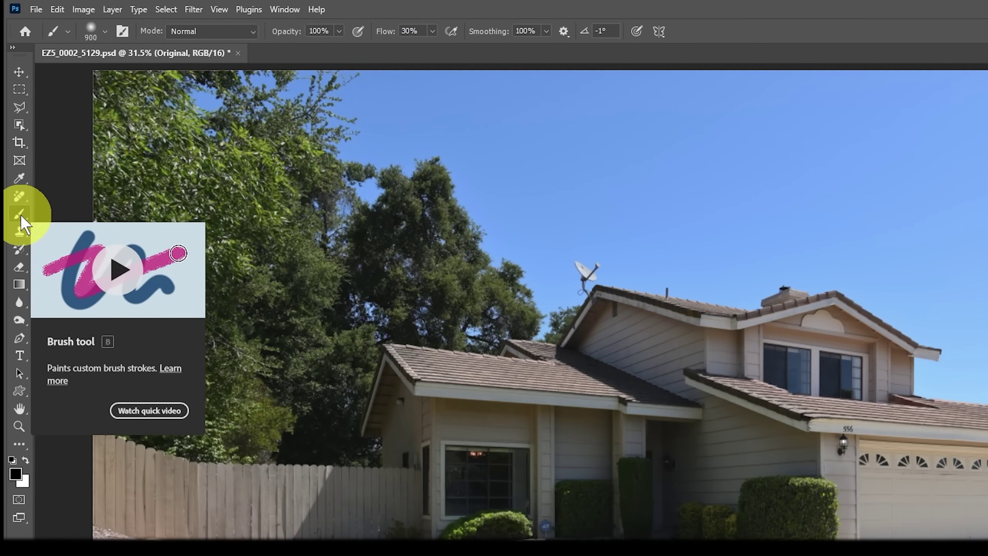
Add an Exposure adjustment to the driveway, sidewalk and street using the Adjustment Brush with automatic object detection.
right_click(20, 215)
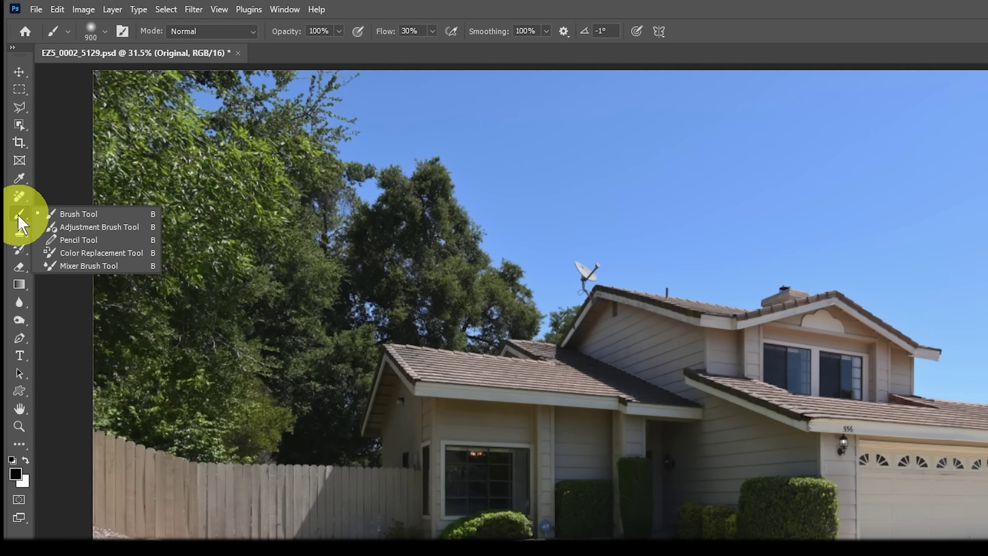
left_click(119, 228)
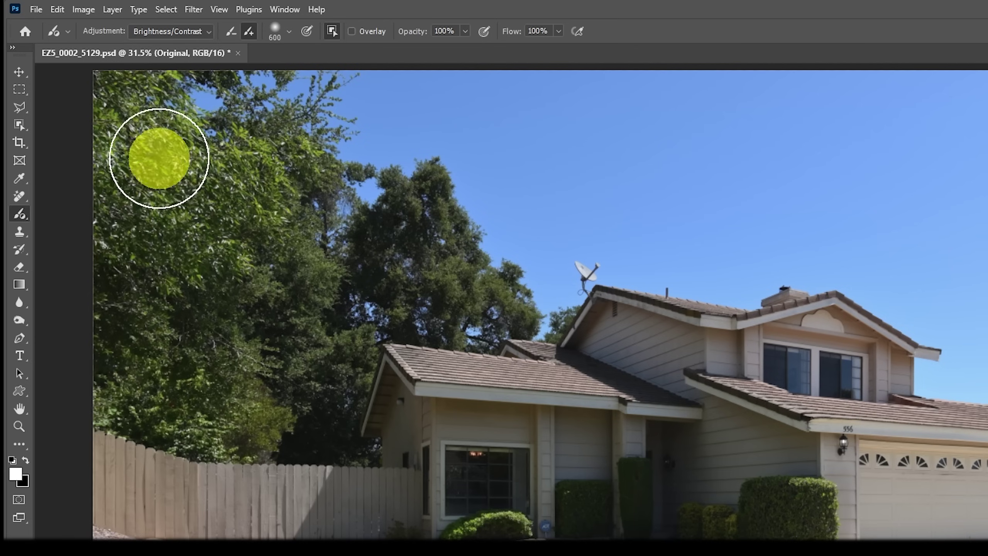
left_click(185, 32)
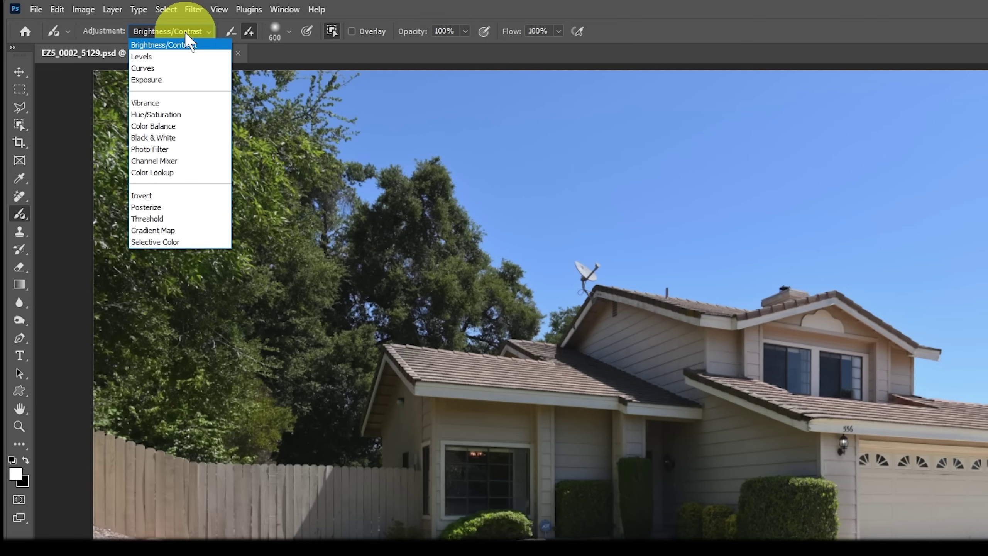
left_click(175, 79)
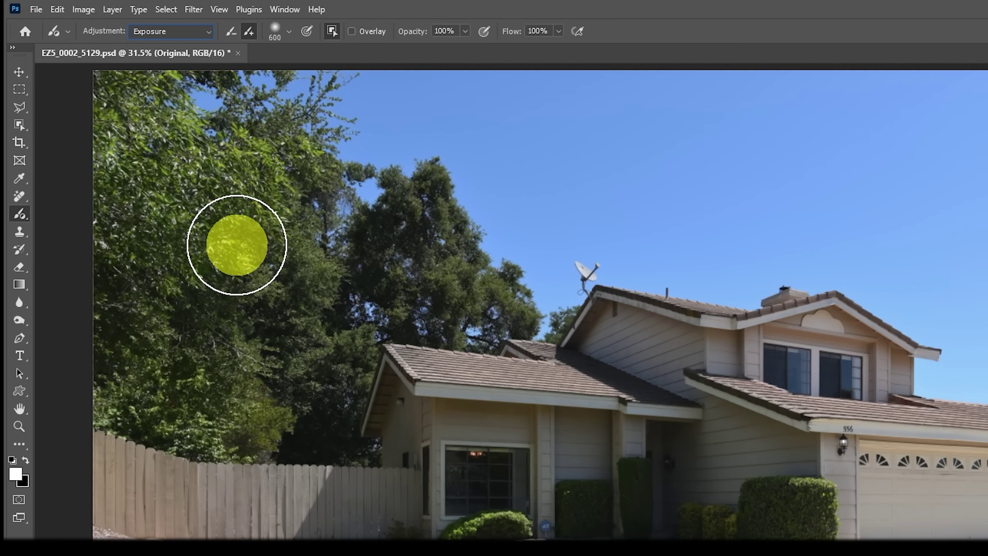
left_click(331, 32)
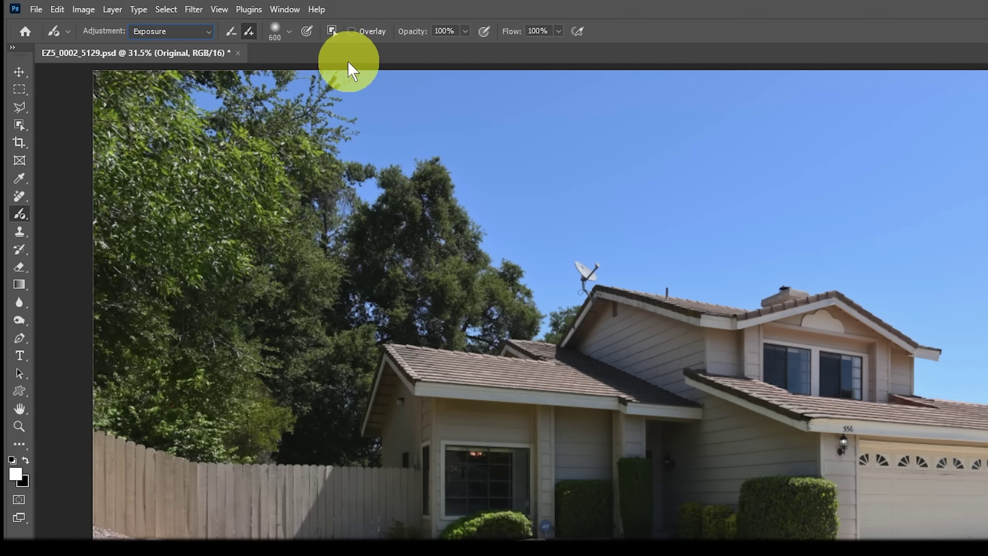
left_click(333, 34)
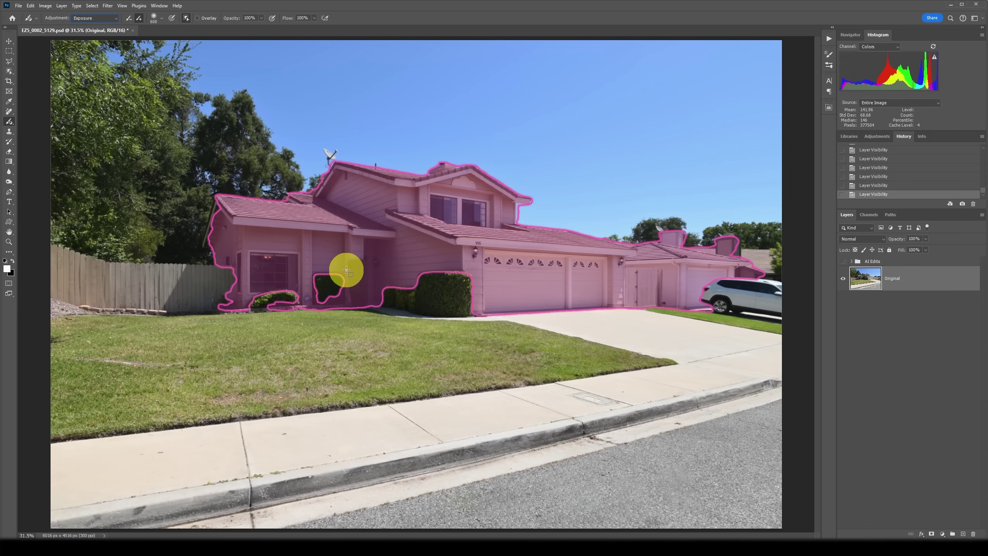
left_click(685, 337)
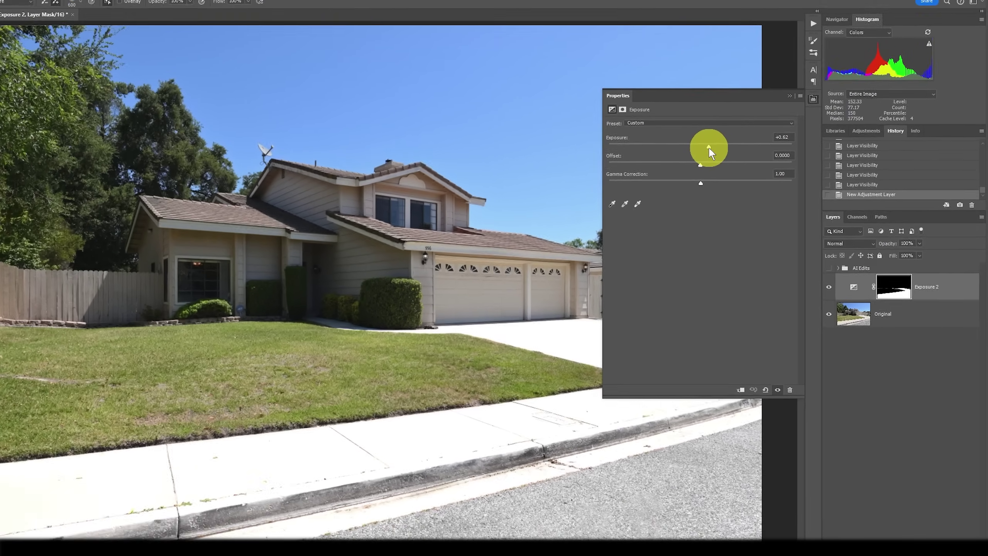
Set the pavement's exposure to -0.22 and compare the photo with and without this adjustment.
left_click_drag(542, 118, 537, 118)
left_click_drag(729, 152, 723, 153)
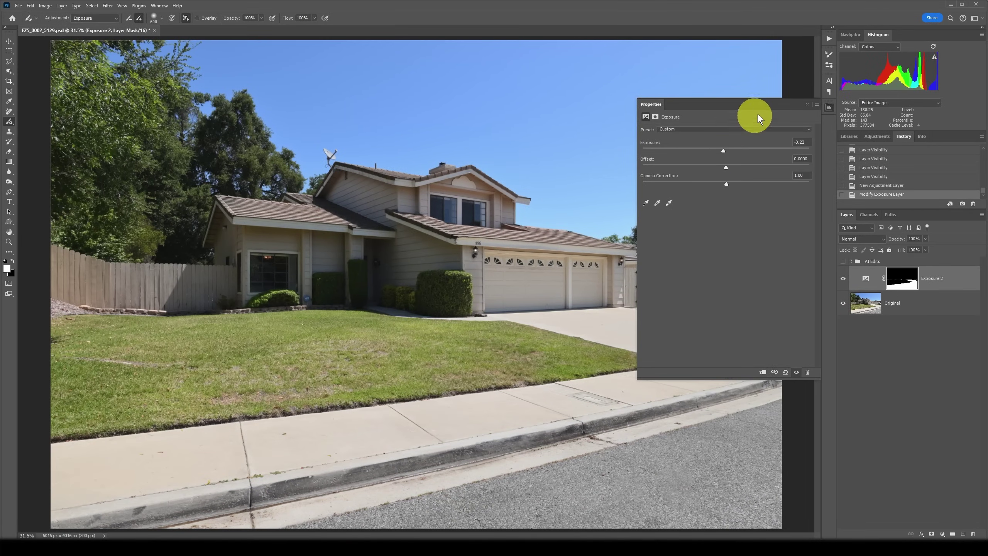
left_click(807, 105)
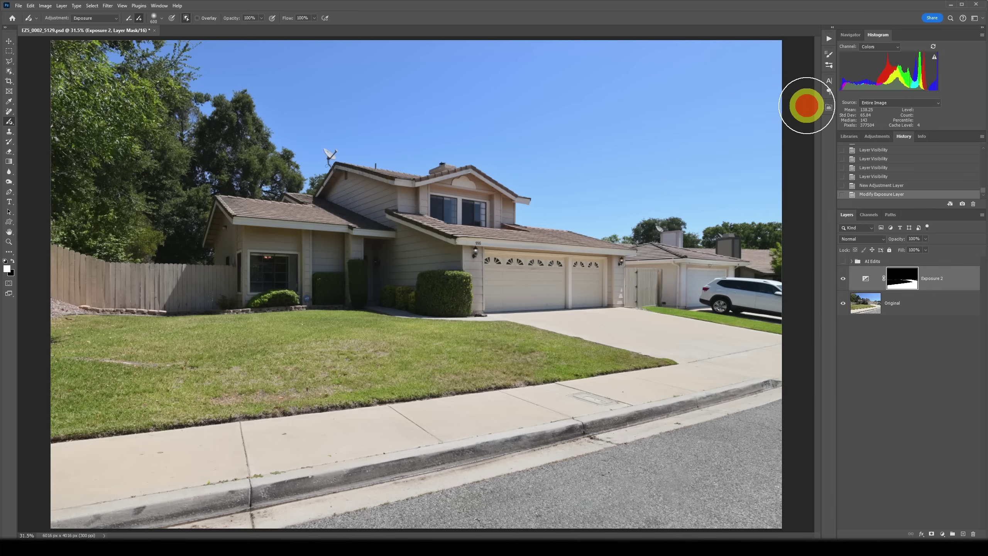
left_click(843, 279)
left_click(843, 281)
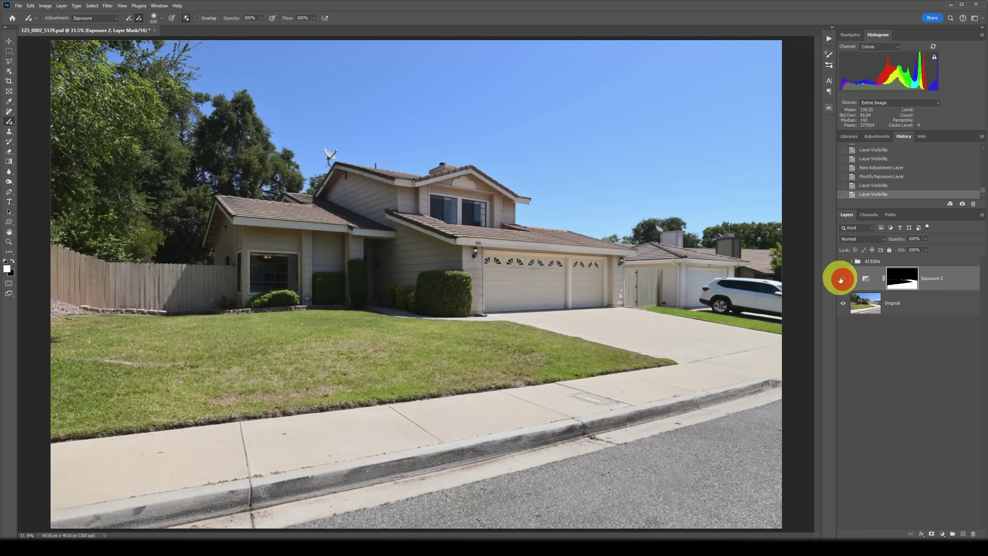
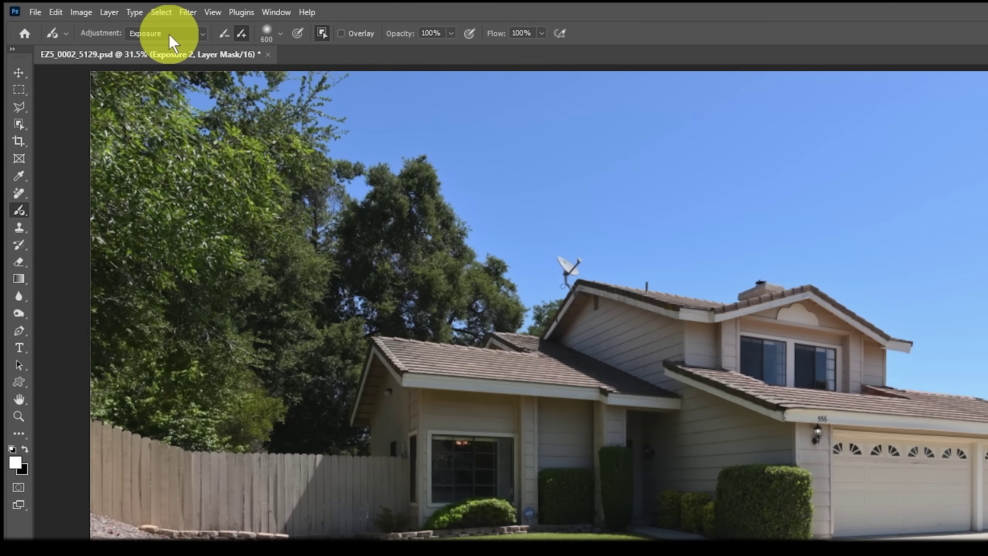
Add a Color Balance adjustment to the detected lawn area with the Adjustment Brush.
left_click(168, 34)
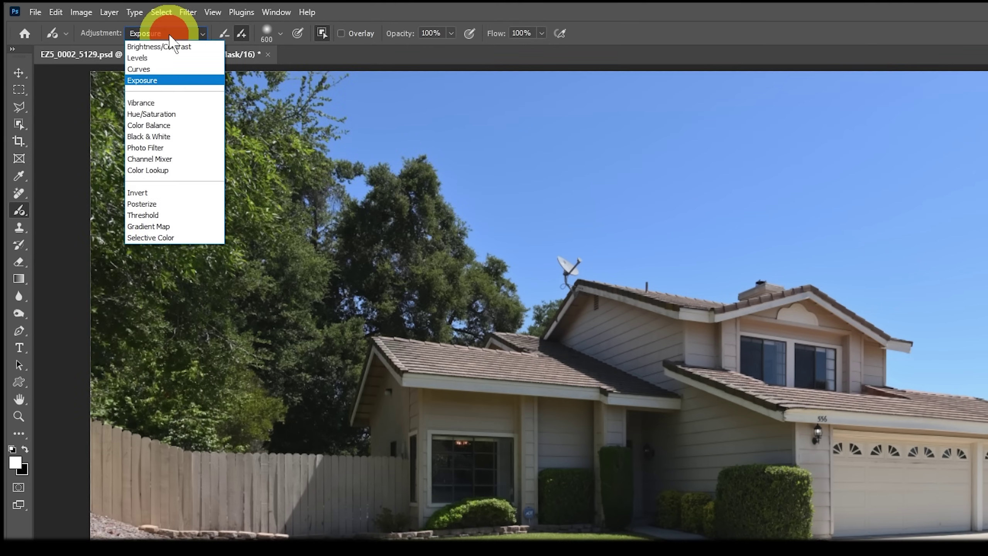
left_click(180, 127)
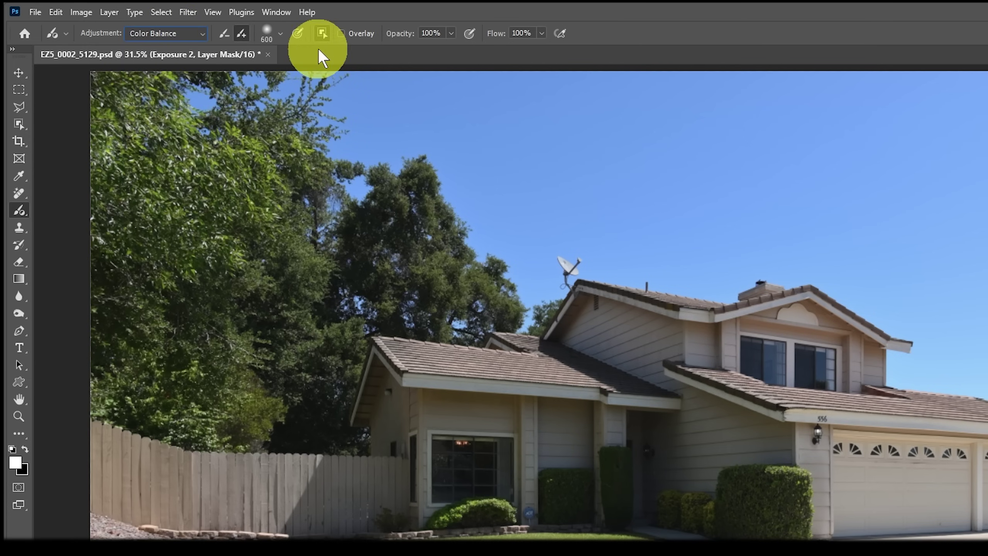
left_click(323, 34)
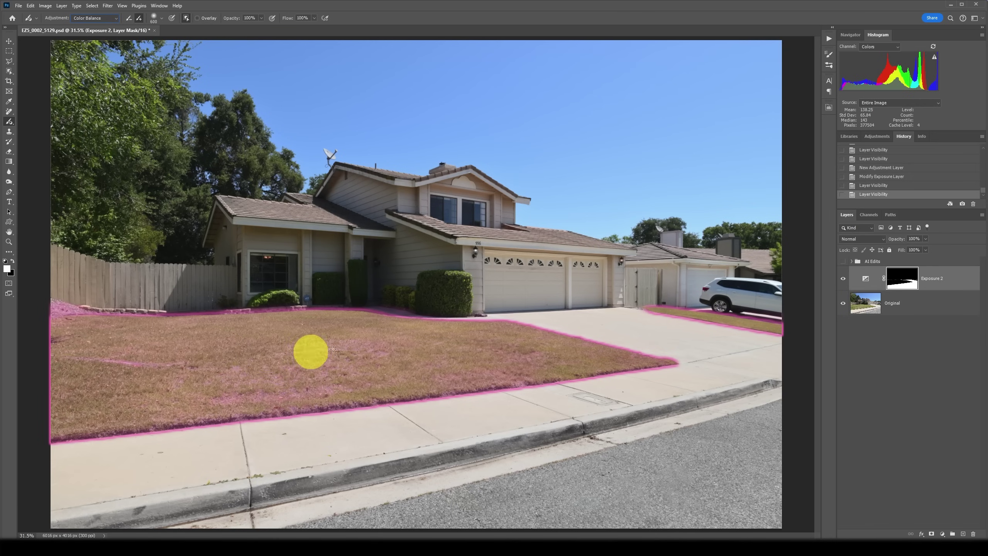
left_click(749, 322)
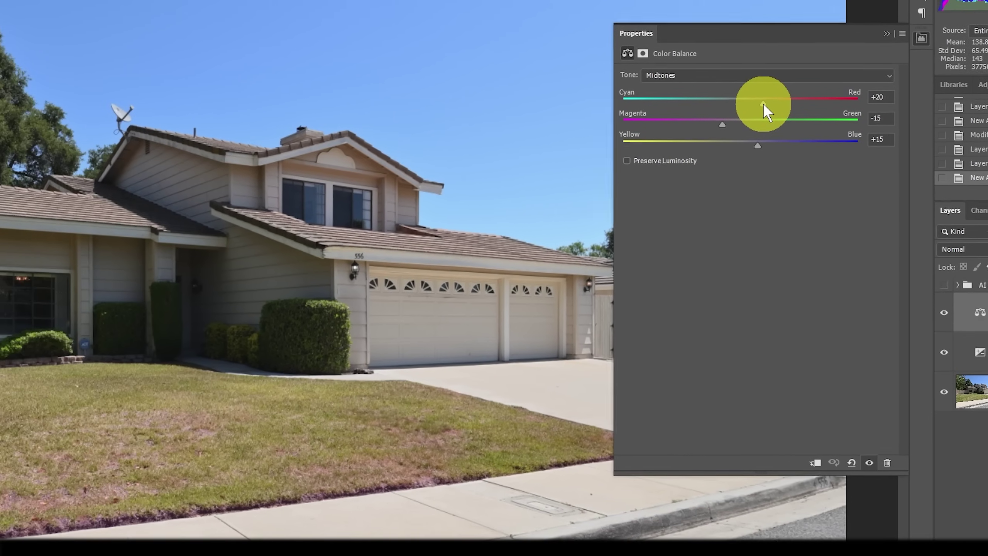
Set the lawn's midtones to Cyan-Red -1, Magenta-Green +16 and Yellow-Blue +22, and compare the result with the adjustment hidden.
left_click(638, 109)
left_click_drag(801, 101, 779, 101)
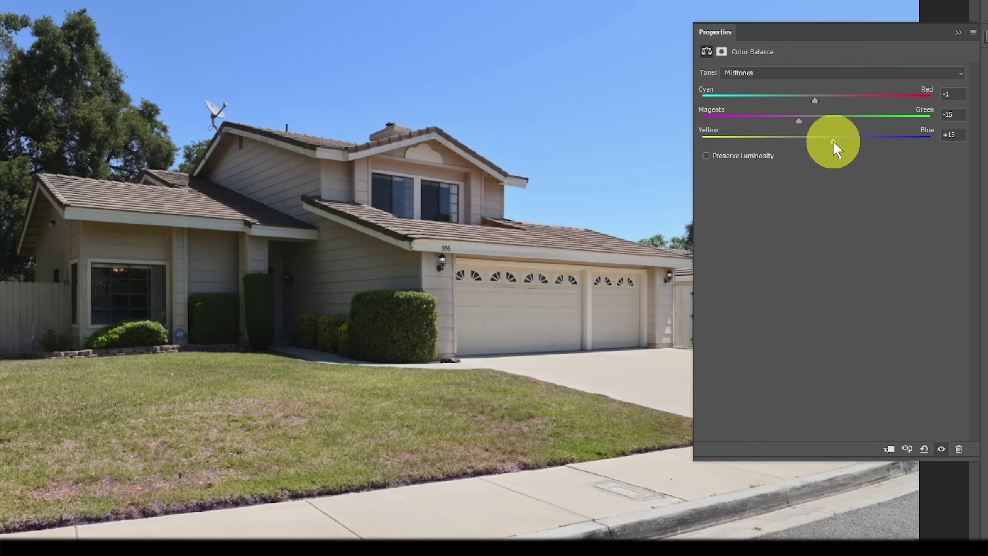
mouse_move(832, 140)
left_mouse_down()
mouse_move(841, 140)
mouse_move(811, 119)
mouse_move(833, 121)
left_mouse_up()
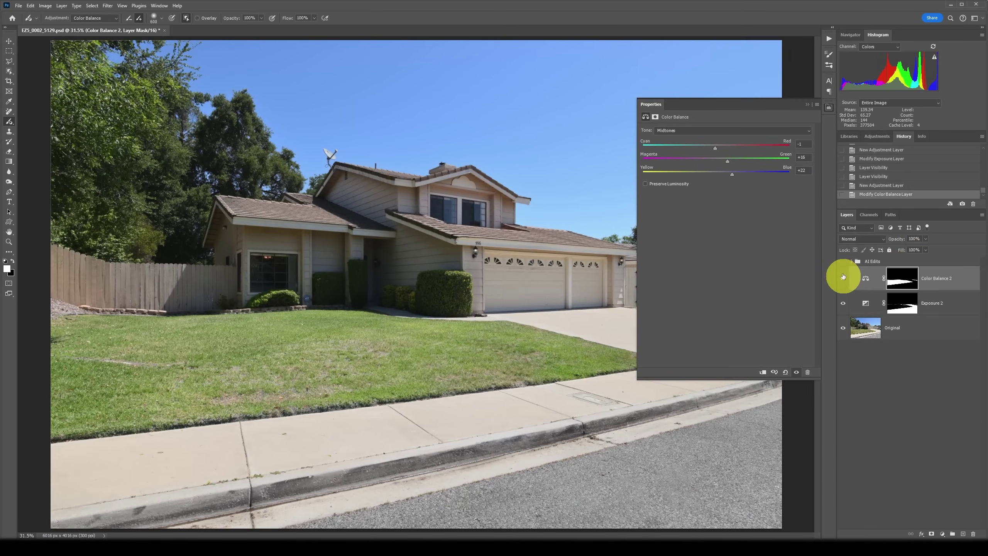
left_click(806, 105)
left_click(843, 279)
left_click(843, 279)
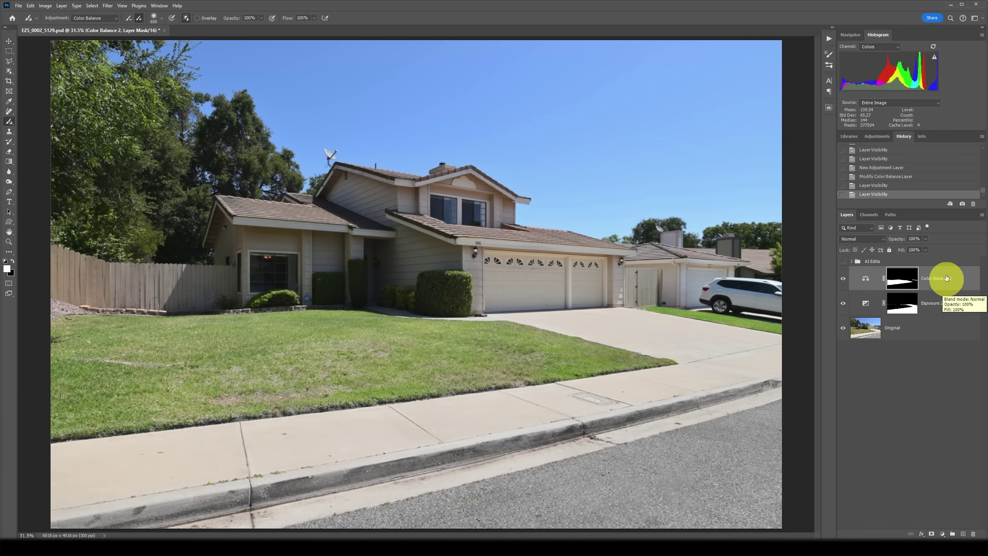
Try a lower opacity on the lawn's Color Balance layer and return it to 100%.
left_click(925, 238)
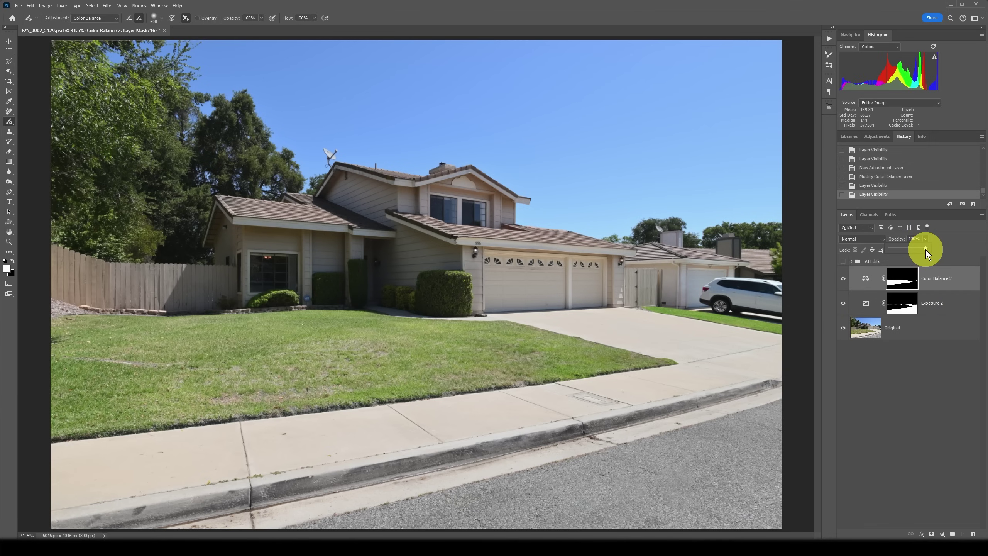
left_click_drag(909, 250, 902, 251)
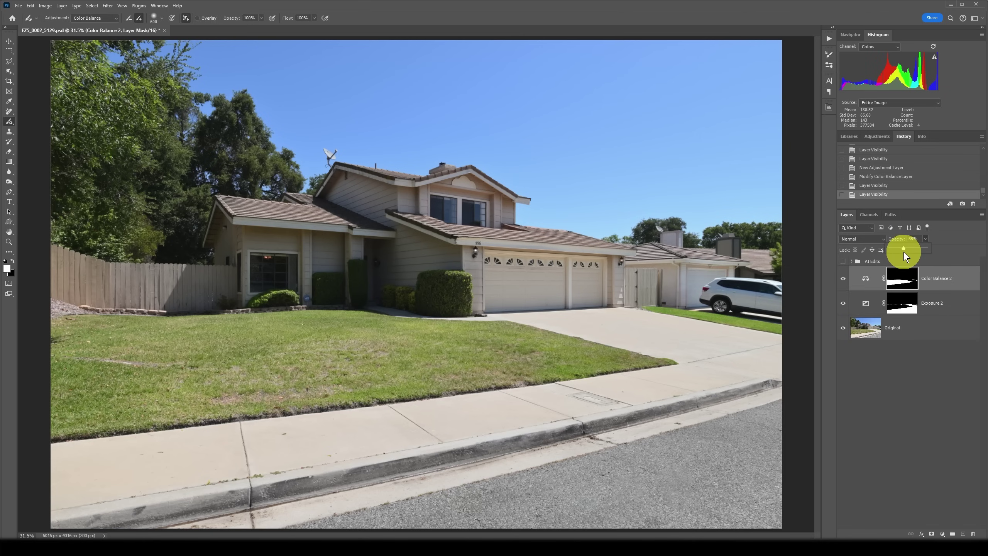
left_click_drag(927, 250, 936, 250)
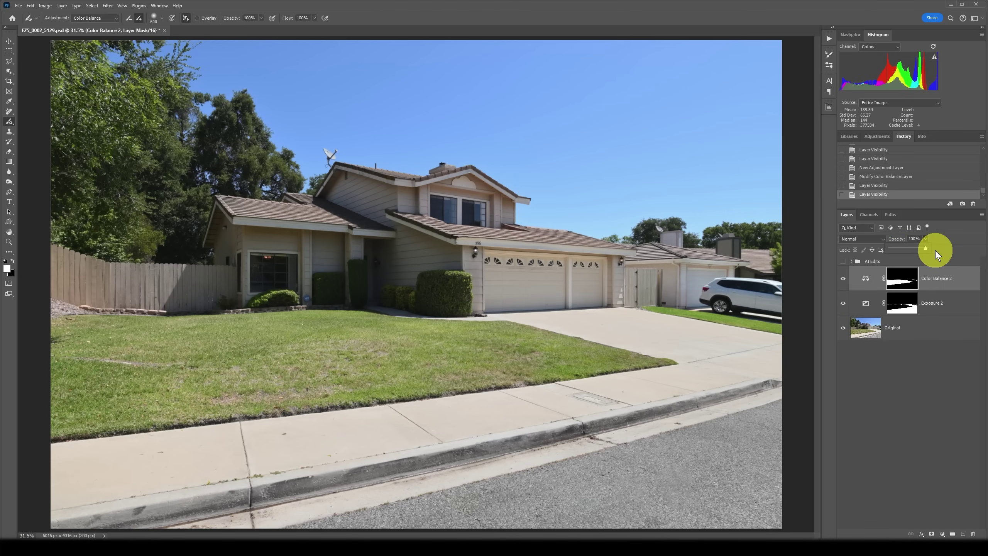
left_click(946, 363)
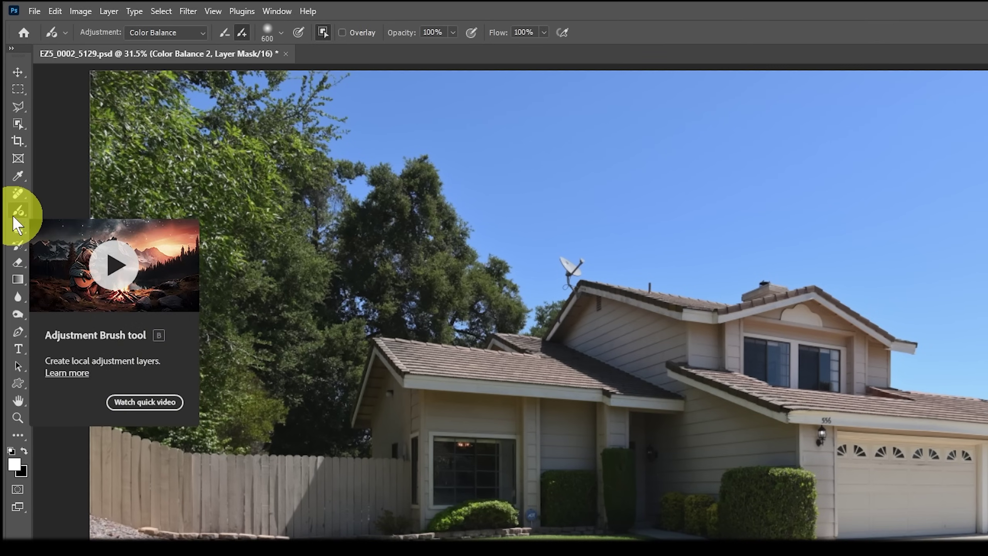
Add a Vibrance adjustment to the detected sky with the Adjustment Brush and reduce its vibrance to a moderate positive amount.
left_click(167, 34)
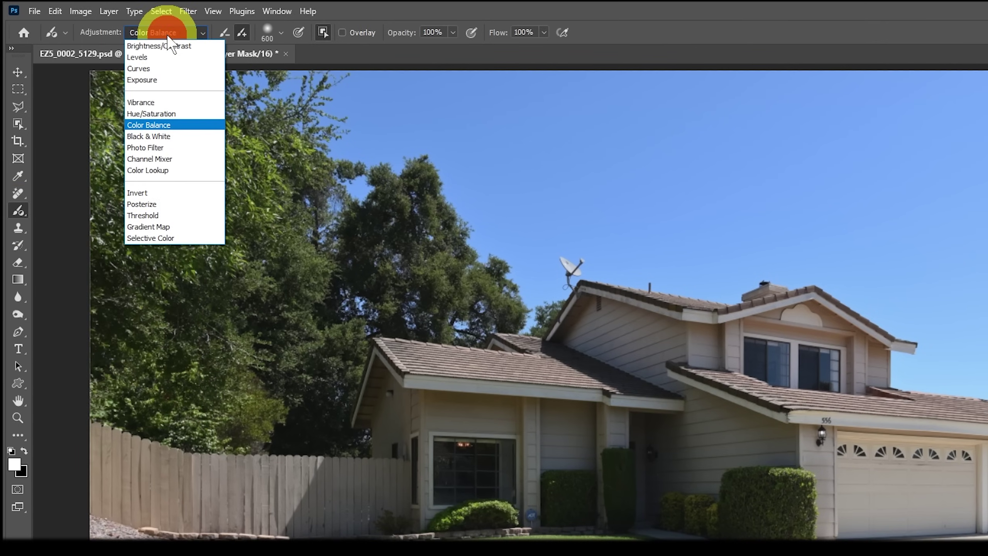
left_click(167, 102)
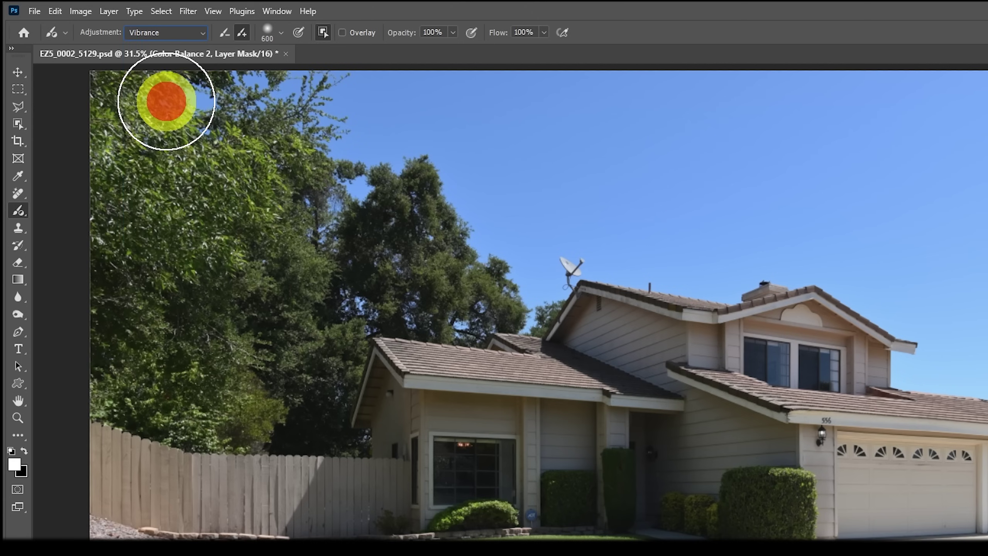
left_click(322, 32)
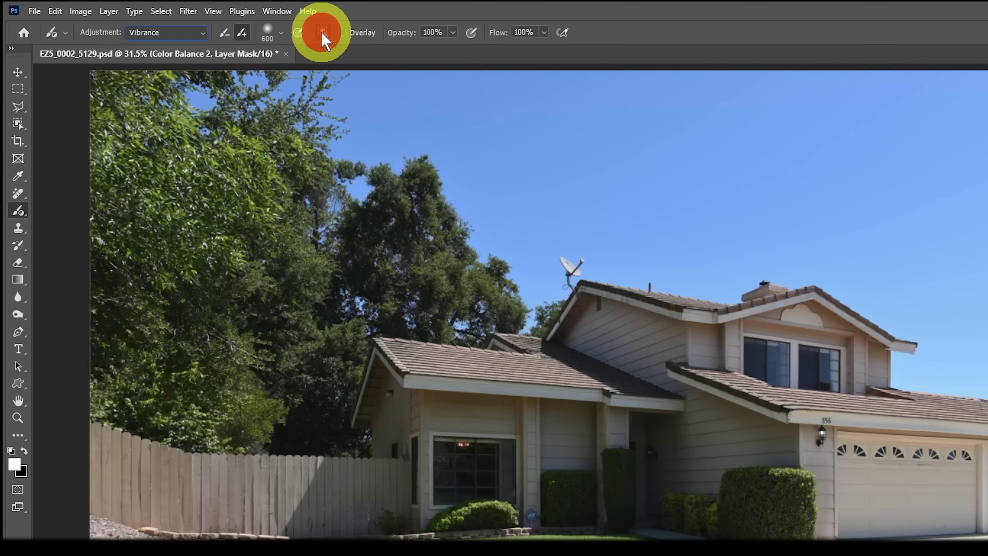
left_click(324, 35)
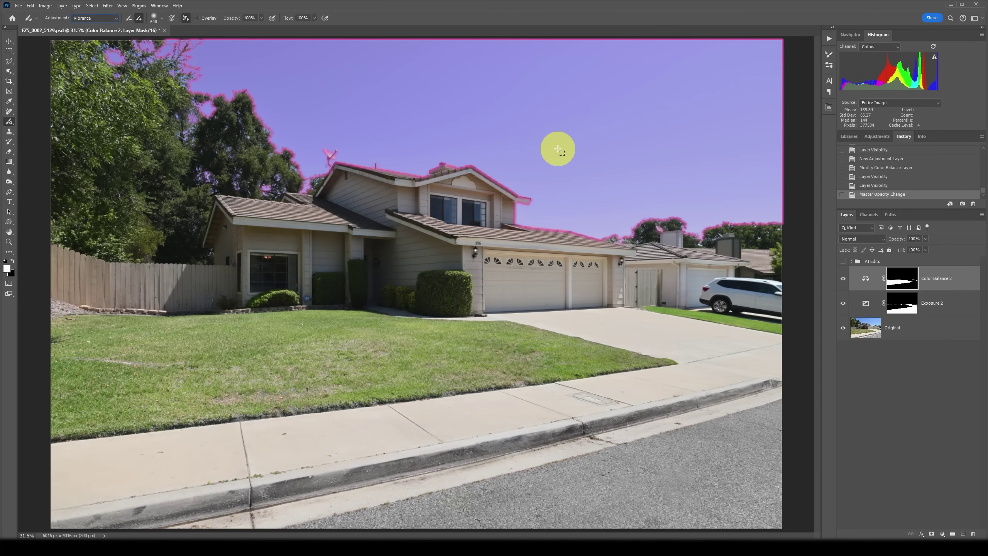
left_click(557, 149)
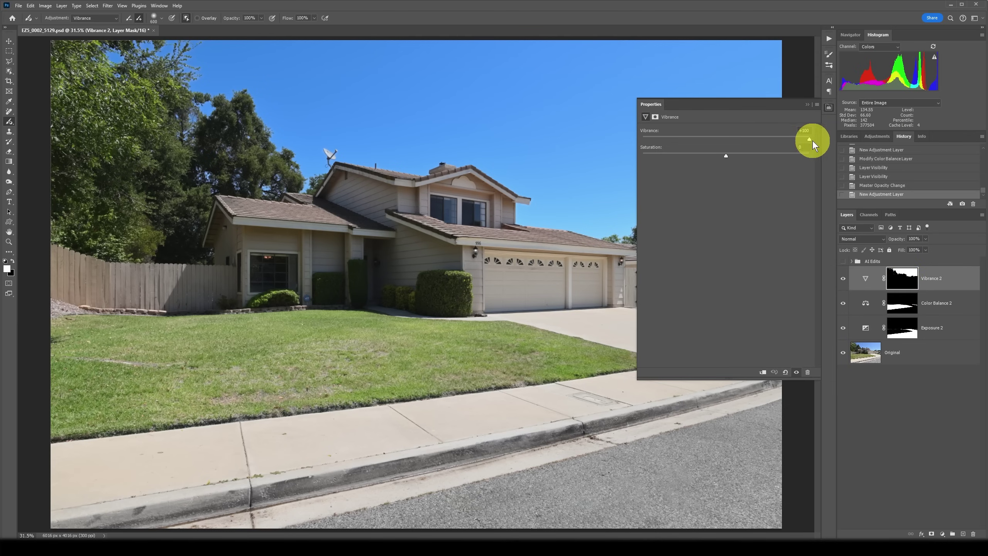
left_click_drag(809, 139, 750, 139)
left_click(807, 104)
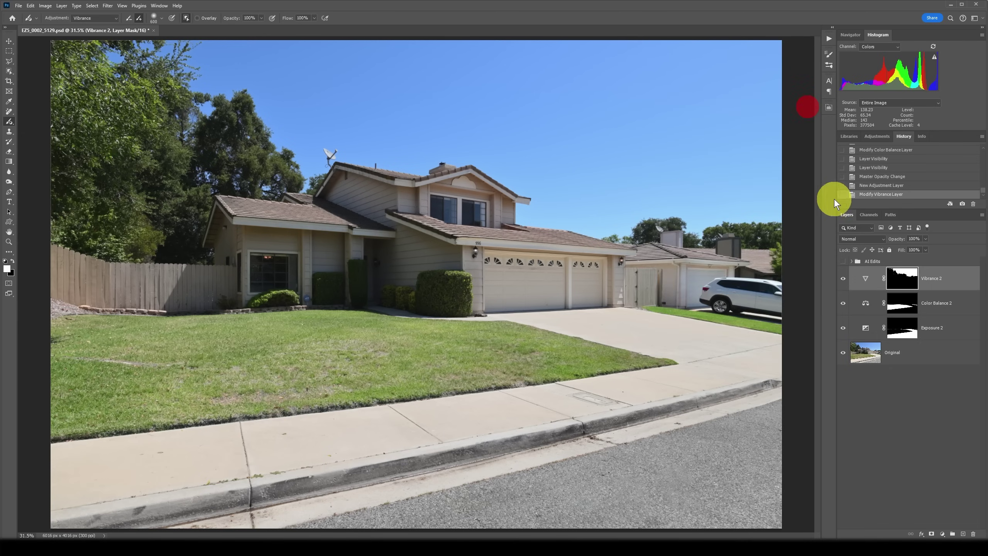
Compare the photo with the sky's Vibrance adjustment hidden and shown.
left_click(843, 278)
left_click(843, 278)
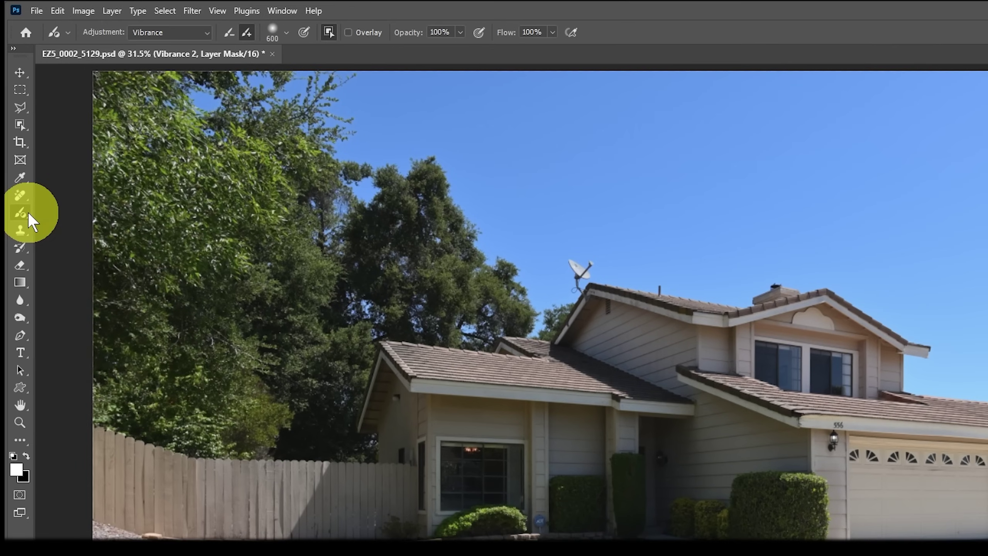
Add a Brightness/Contrast adjustment to the detected house with the Adjustment Brush.
left_click(191, 33)
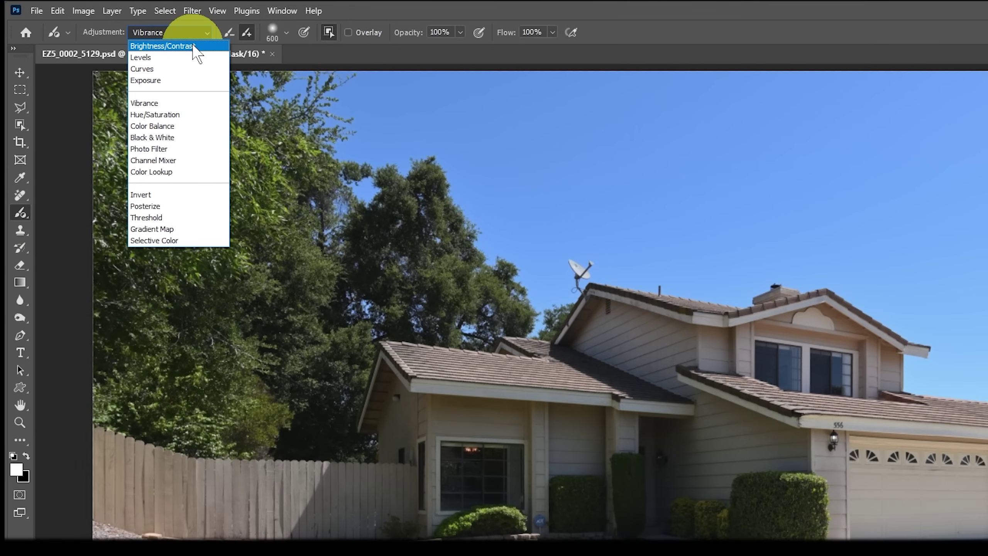
left_click(194, 45)
left_click(328, 33)
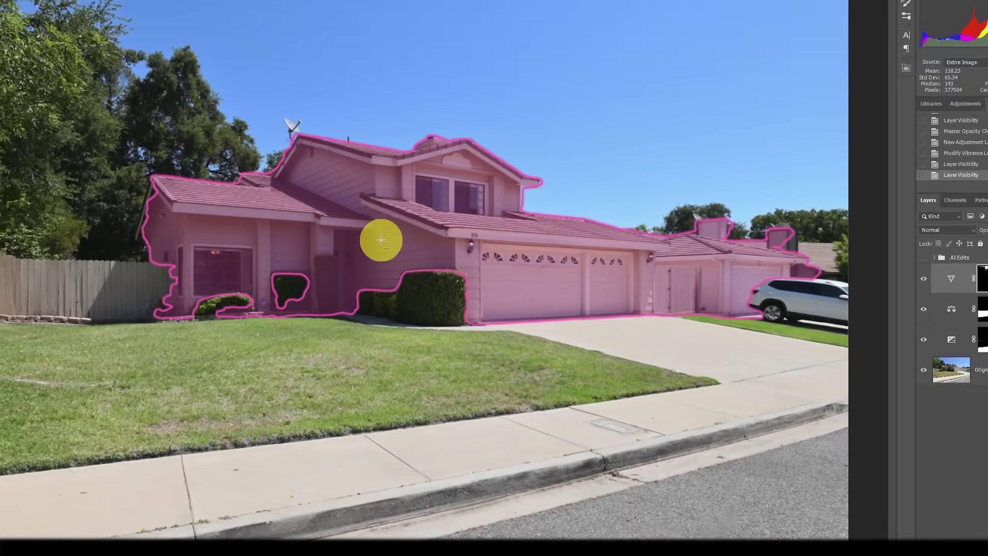
left_click(332, 224)
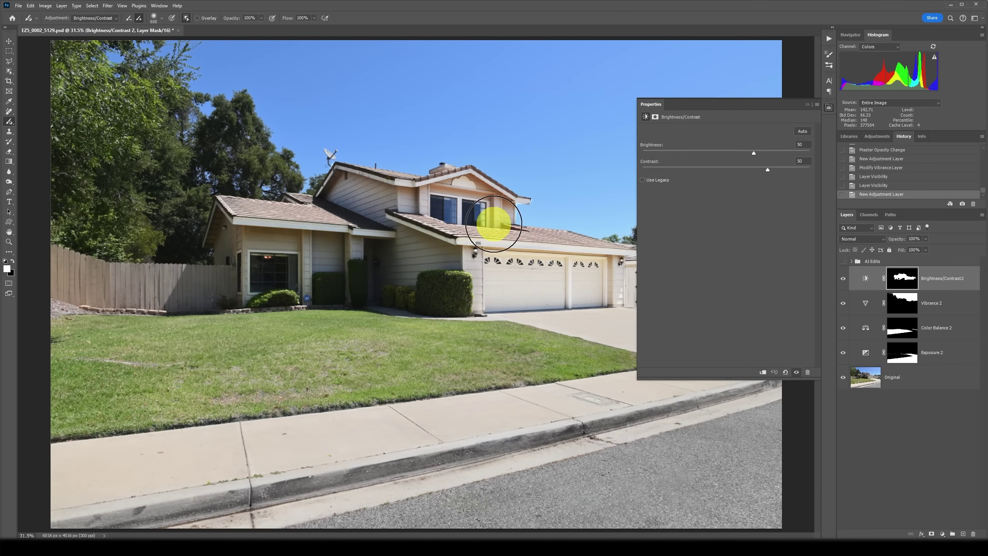
Set the house adjustment's contrast to 0 and its brightness to 62.
left_click(805, 159)
type("0")
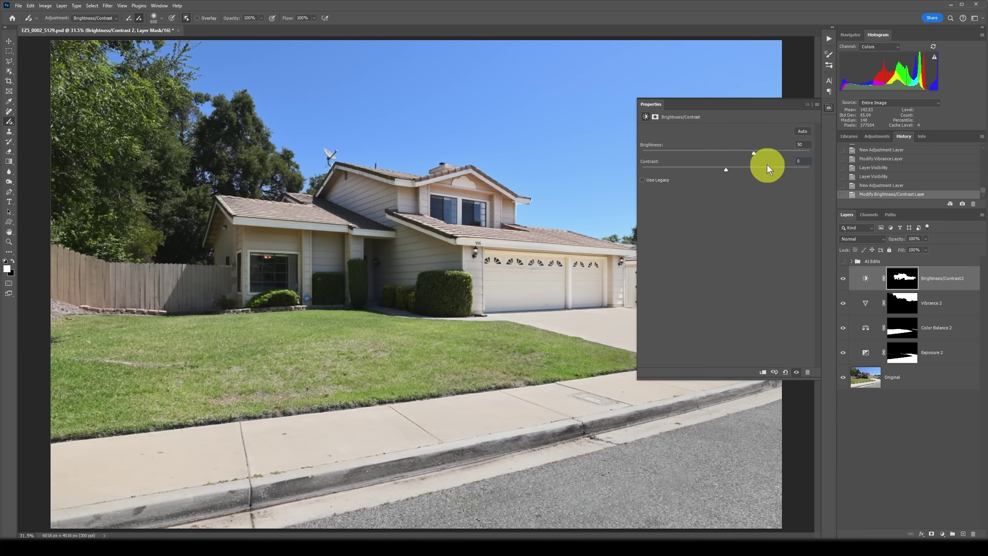
left_click_drag(754, 153, 760, 152)
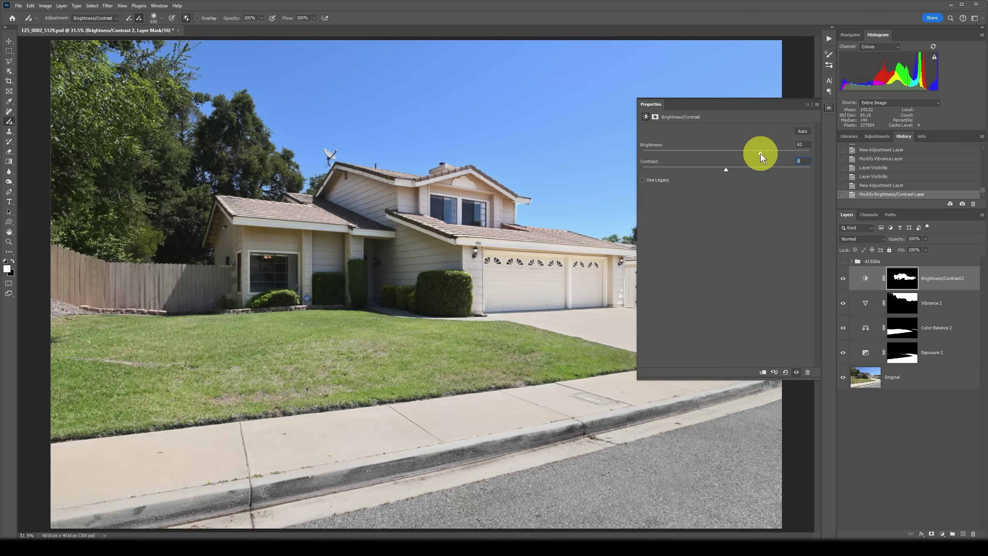
left_click(808, 105)
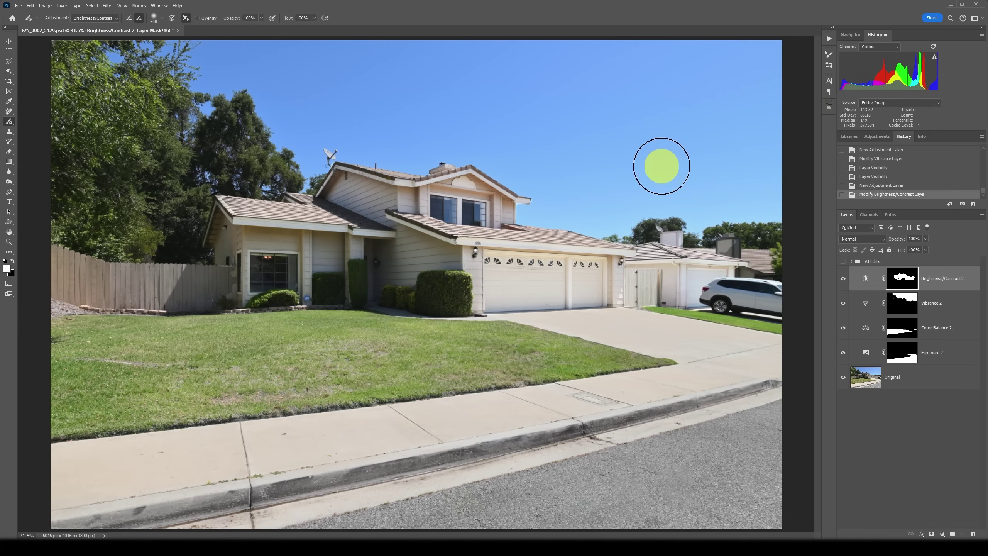
Outline the sky beside the upper eave and above the garage roof with the Polygonal Lasso and clear it from the Brightness/Contrast mask.
key("z")
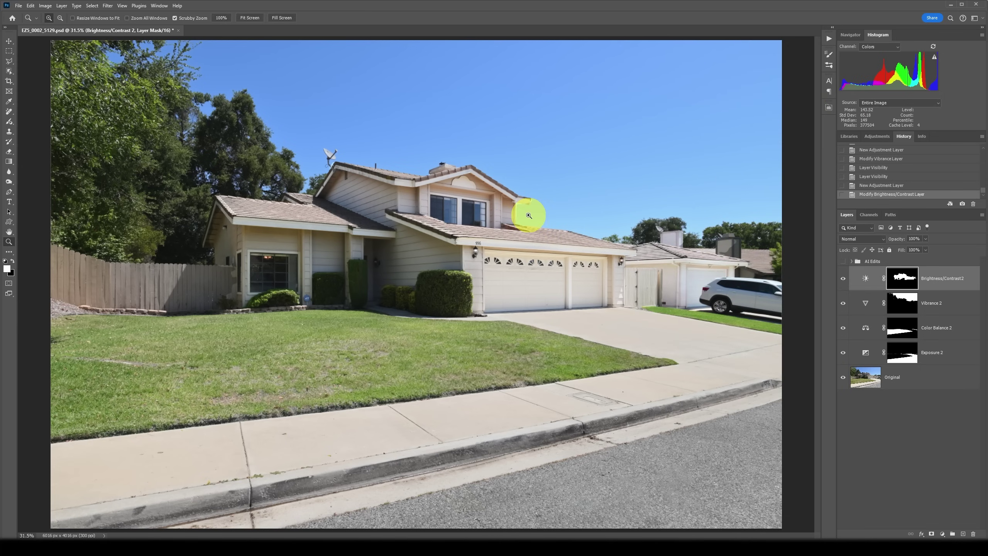
left_click(529, 215)
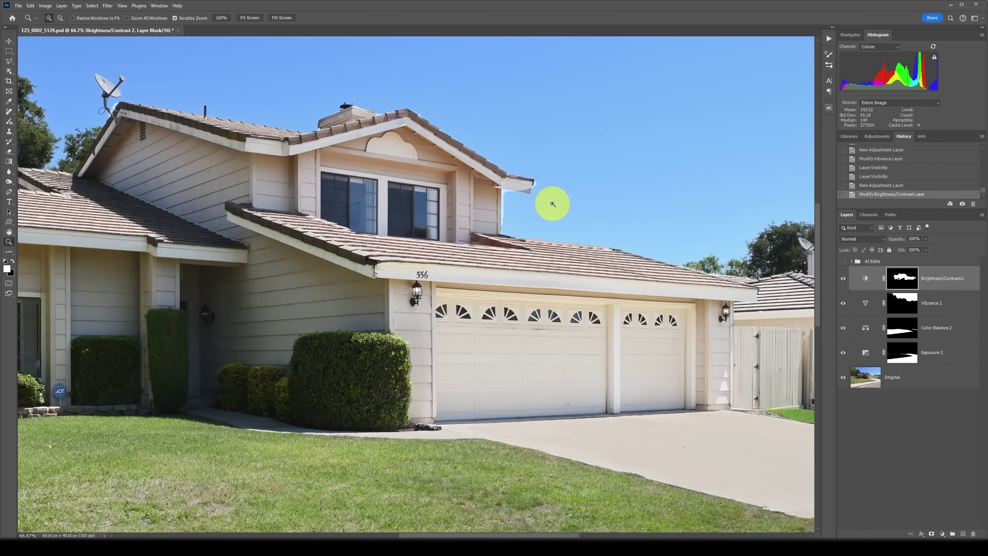
key("l")
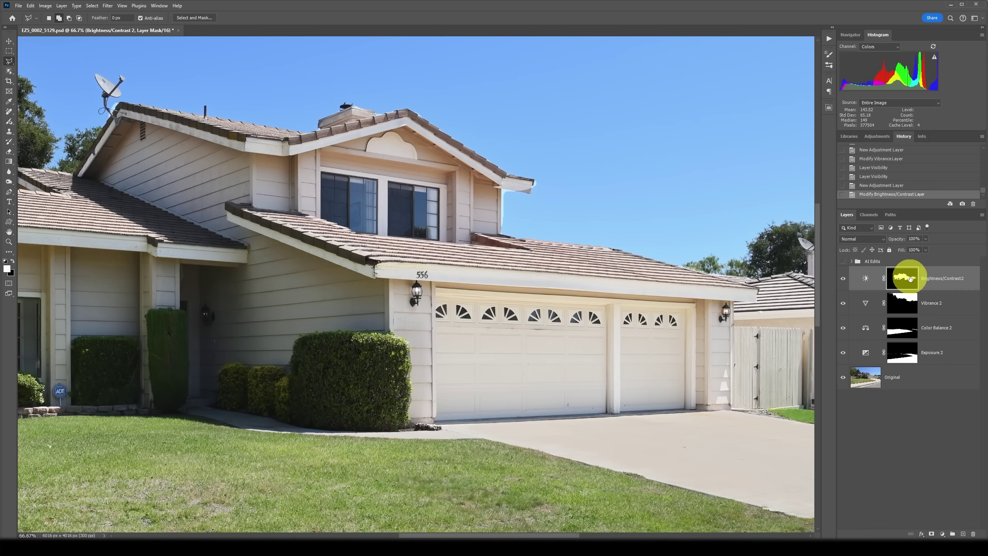
left_click(501, 188)
left_click(500, 233)
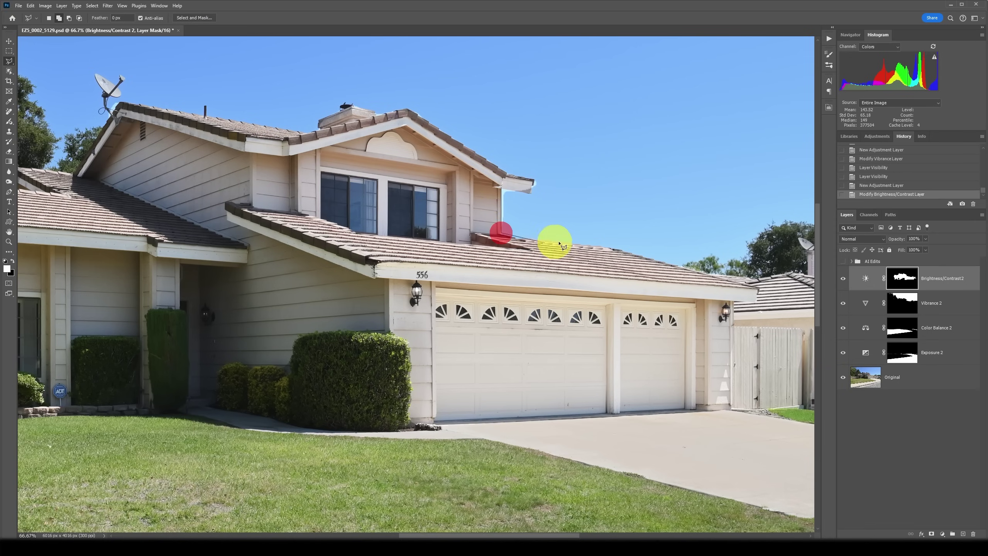
left_click(502, 233)
left_click(615, 247)
left_click(616, 216)
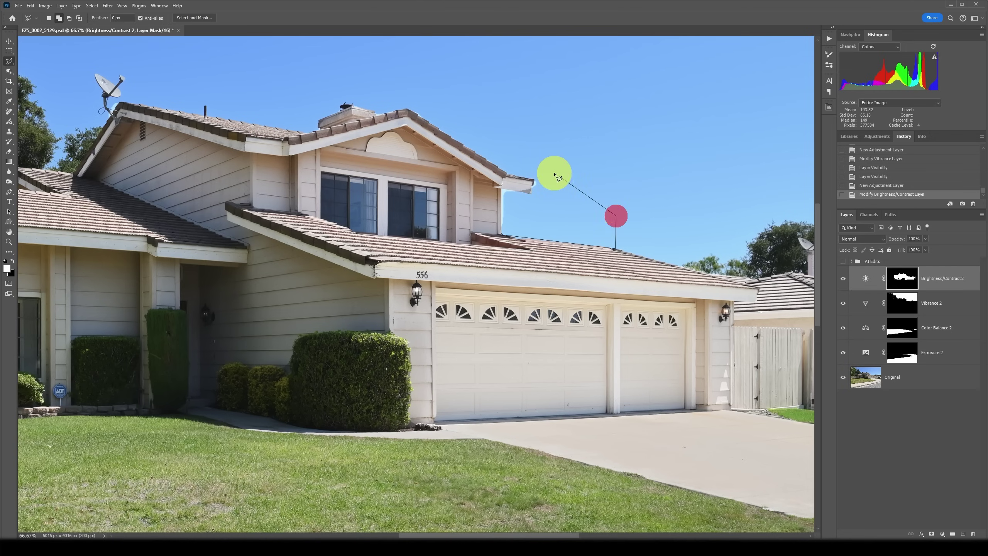
left_click(554, 174)
left_click(533, 179)
double_click(531, 193)
key("Delete")
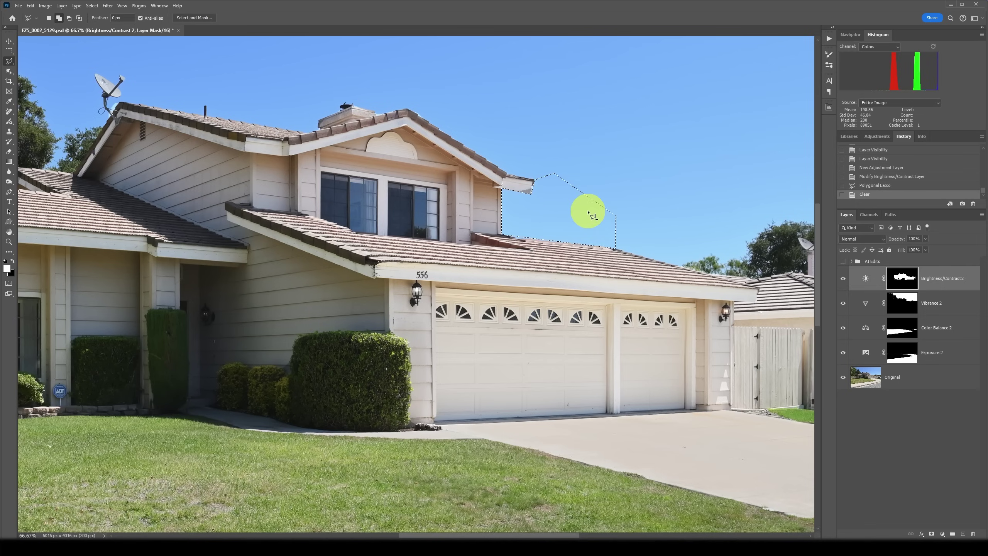
key("ctrl+d")
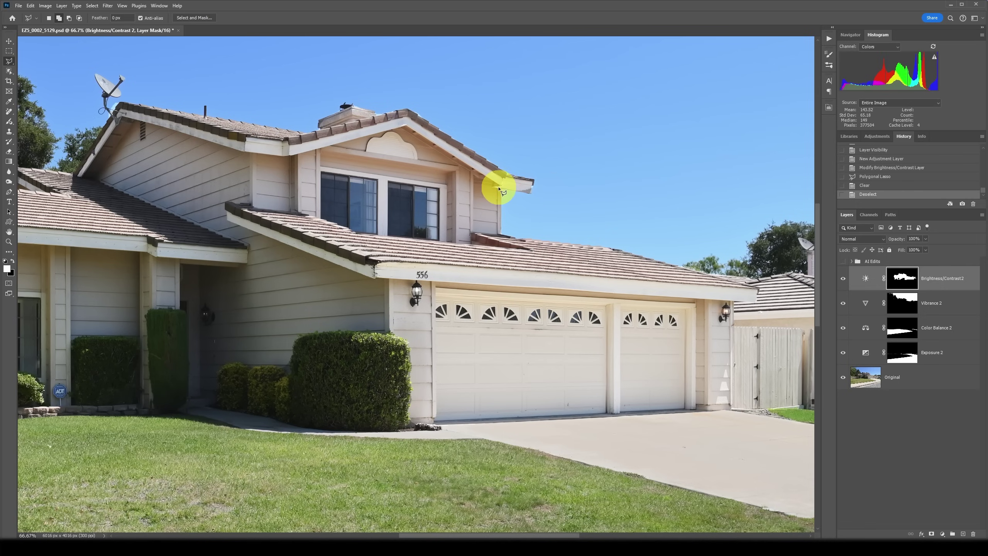
Select the tip of the upper eave with the Polygonal Lasso and fill it with white in the Brightness/Contrast mask.
left_click(495, 186)
left_click(531, 193)
left_click(534, 181)
left_click(500, 177)
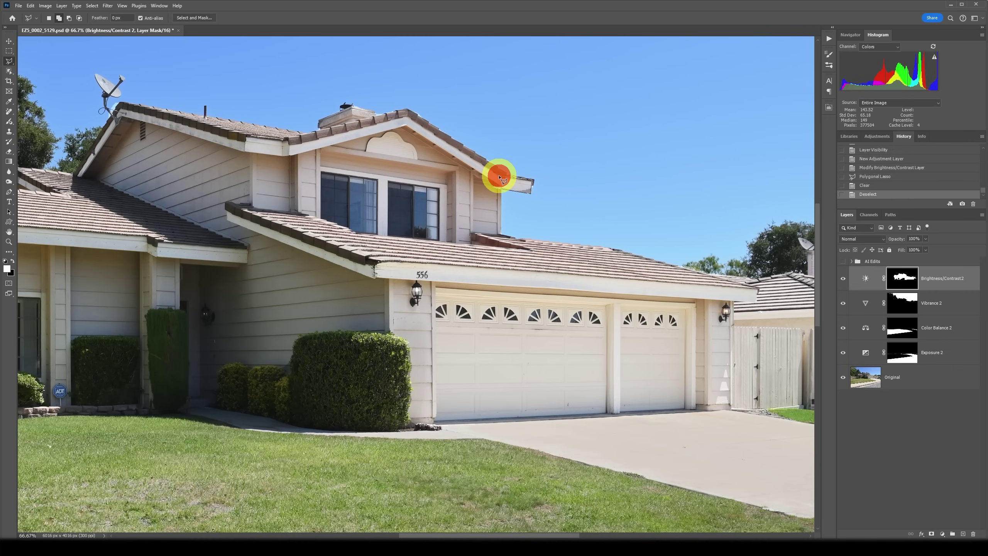
left_click(499, 177)
key("alt")
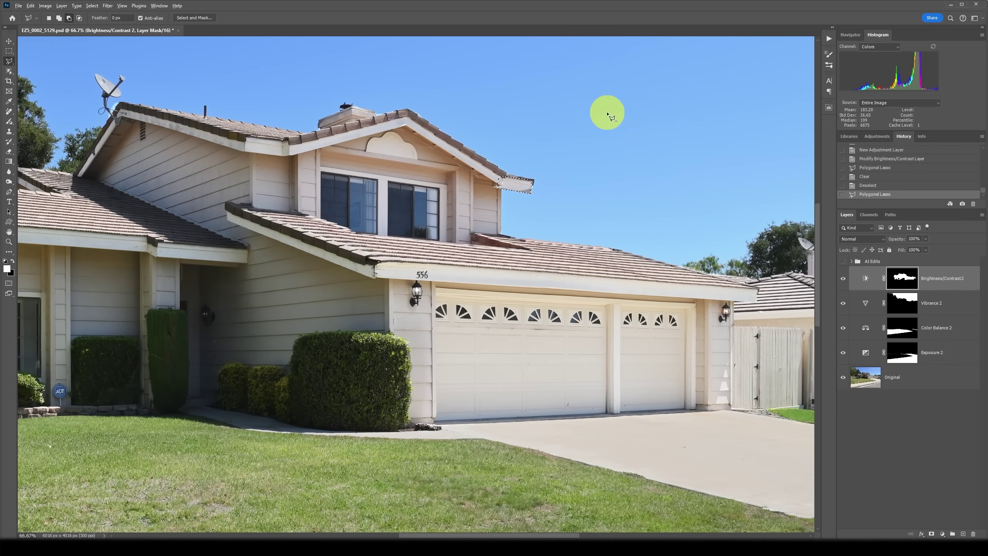
key("alt+BackSpace")
key("ctrl+d")
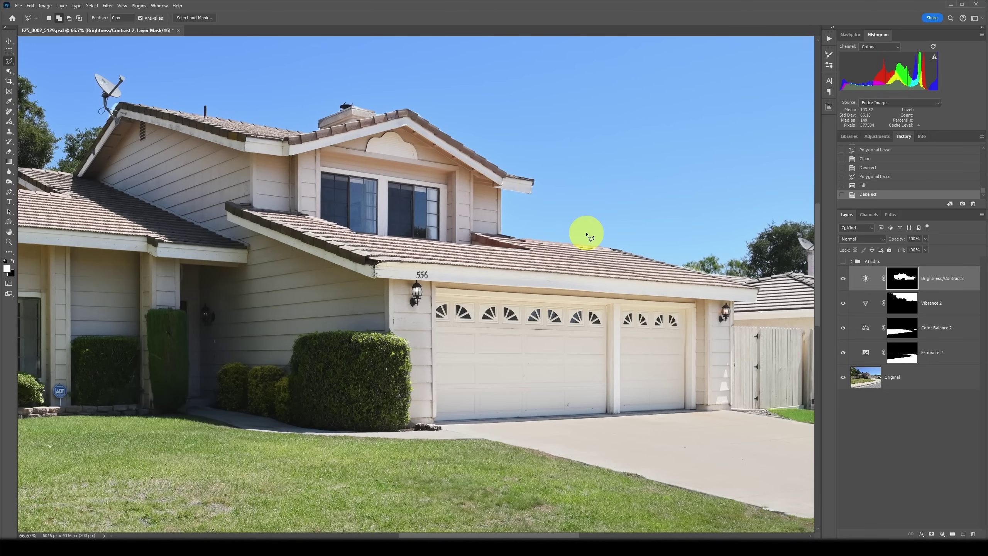
Soften the Brightness/Contrast mask along the rooflines and over the neighbouring house with a 1100 px Eraser at 30% flow.
key("ctrl+0")
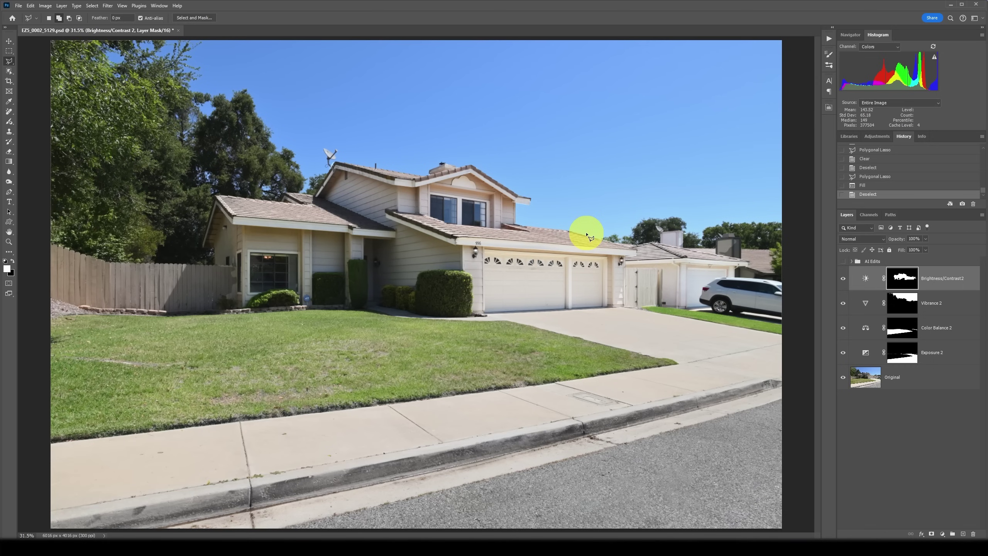
key("e")
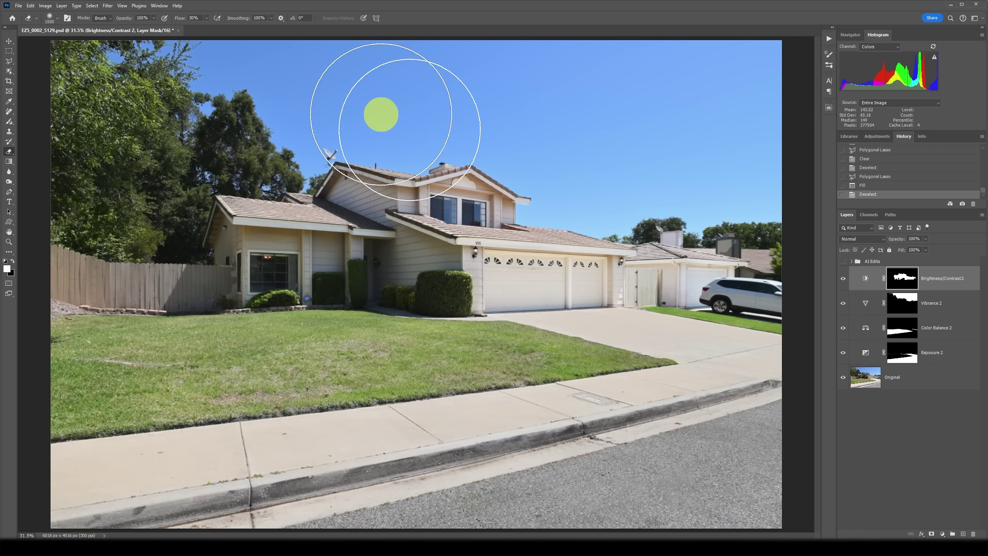
key("bracketleft")
key("bracketleft")
key("bracketleft")
key("bracketleft")
left_click(516, 271)
left_click(559, 200)
left_click(642, 226)
left_click(670, 245)
left_click(700, 257)
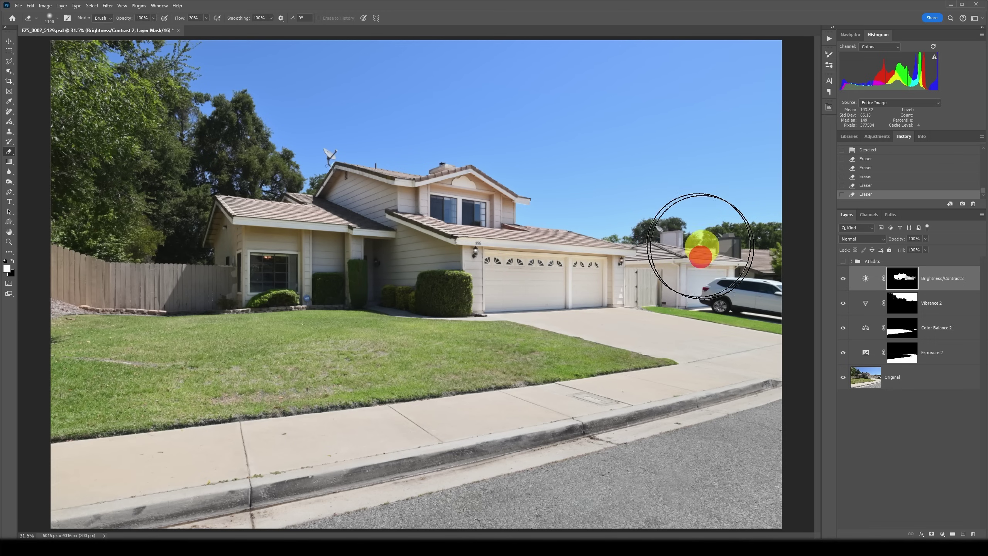
left_click(570, 179)
left_click(473, 128)
left_click(496, 245)
left_click(570, 231)
left_click(506, 207)
left_click(399, 164)
left_click(278, 174)
left_click(309, 176)
left_click(263, 175)
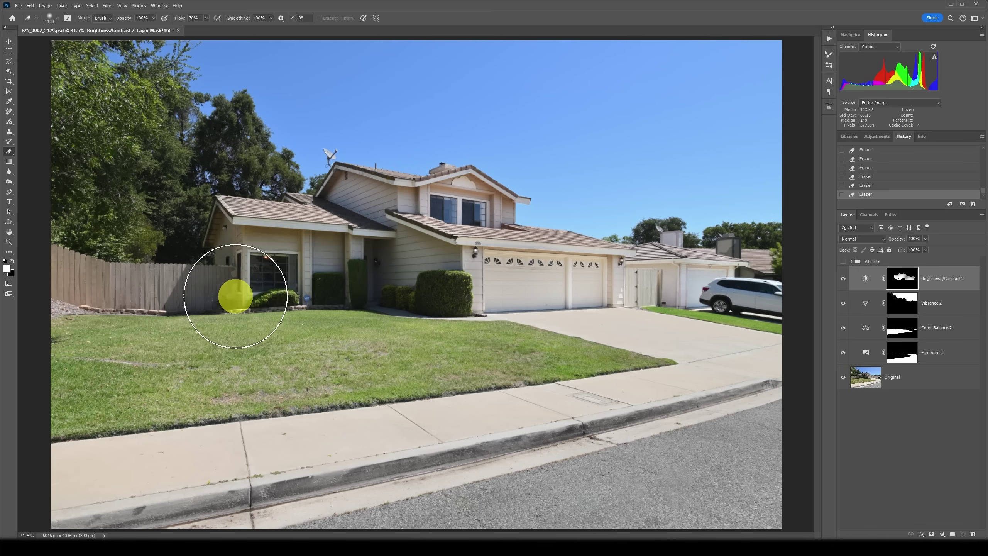
Paint white on the Brightness/Contrast mask over the fence, nearby trees and front shrubs with the regular Brush at 30% flow.
key("b")
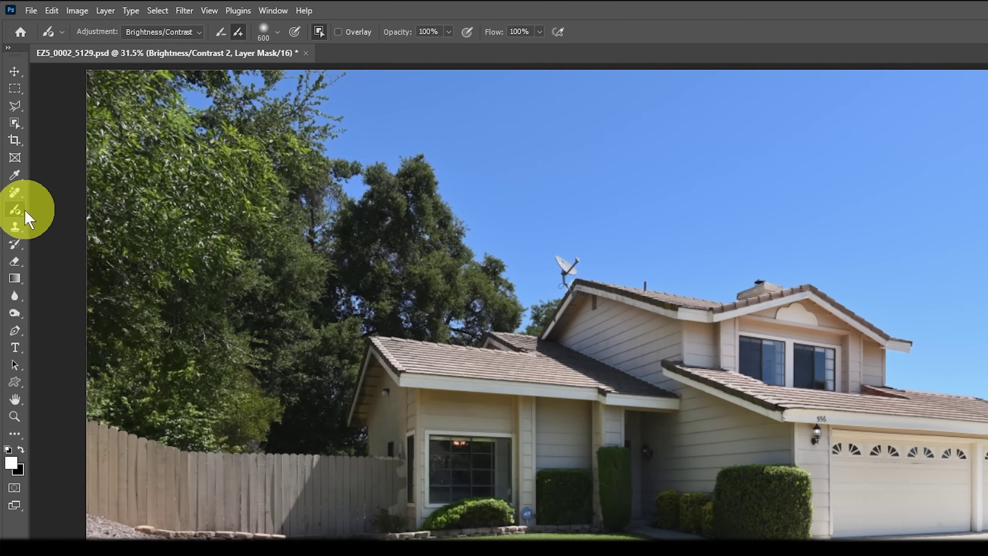
left_click(20, 211)
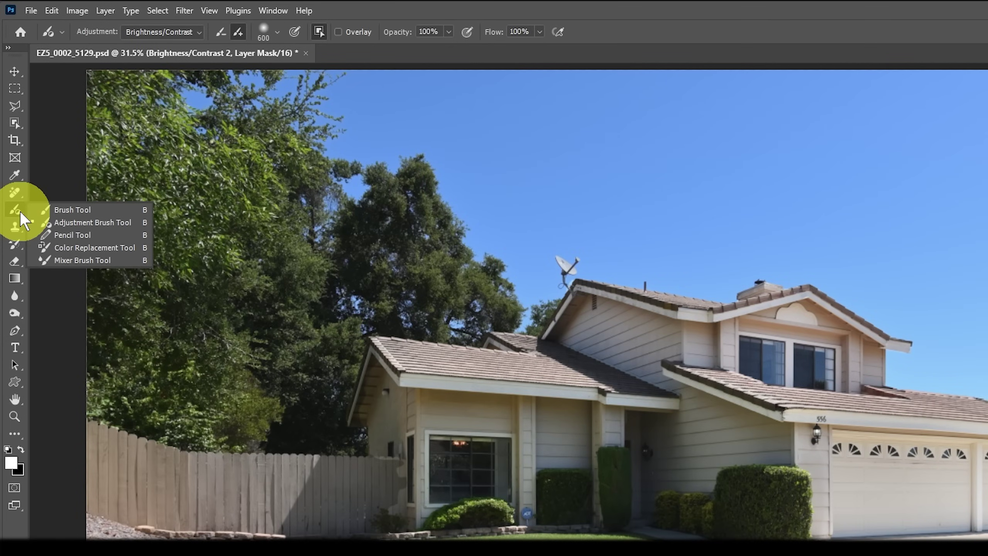
left_click(68, 215)
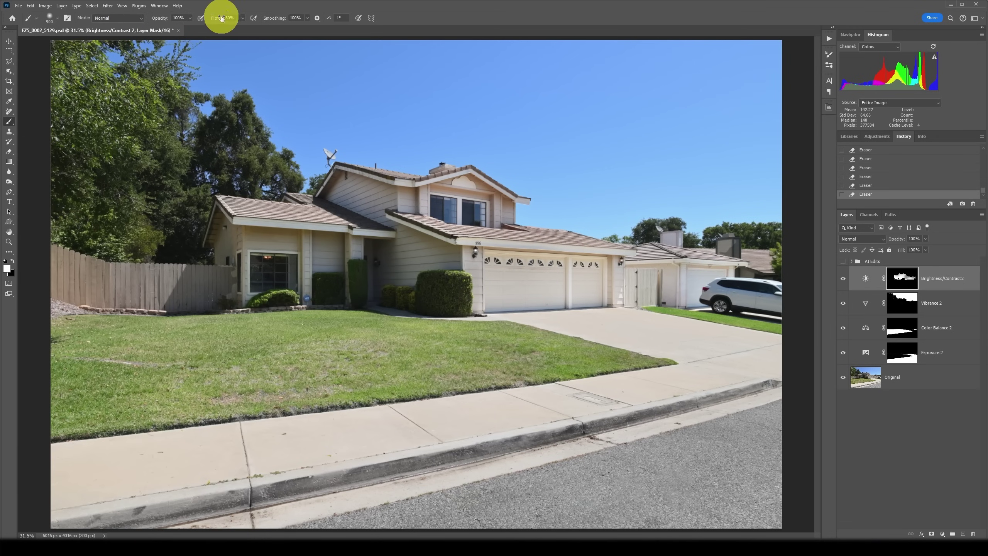
left_click(202, 281)
left_click(228, 276)
left_click(225, 277)
left_click(227, 276)
left_click(225, 276)
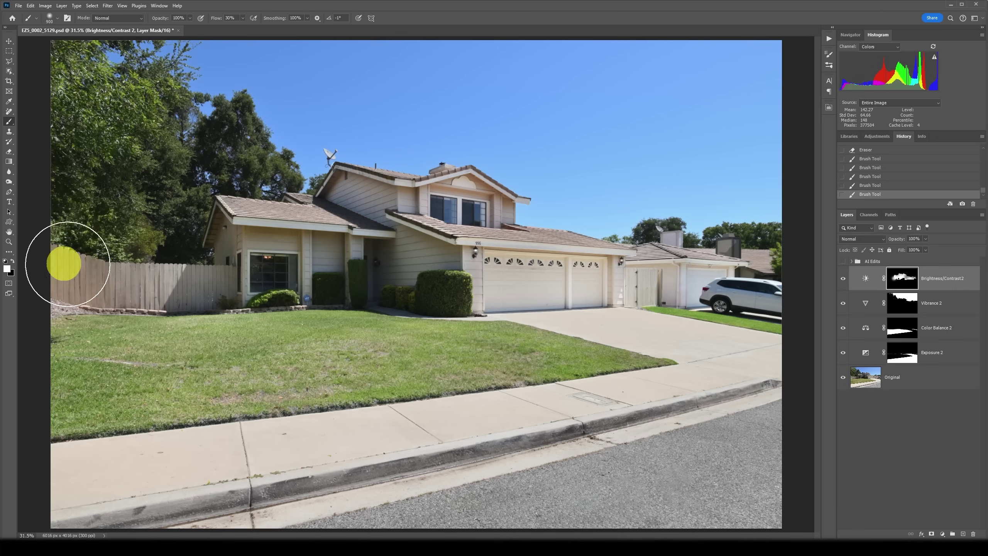
left_click(228, 282)
left_click(176, 283)
left_click(184, 220)
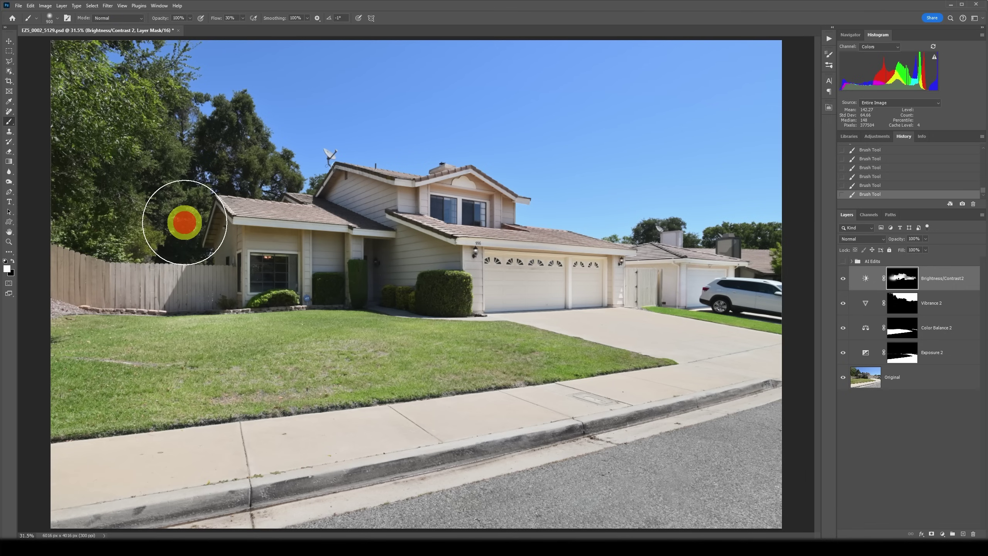
left_click(143, 236)
left_click(241, 260)
left_click(354, 282)
left_click(427, 285)
mouse_move(427, 284)
left_mouse_down()
mouse_move(457, 282)
mouse_move(342, 280)
left_mouse_up()
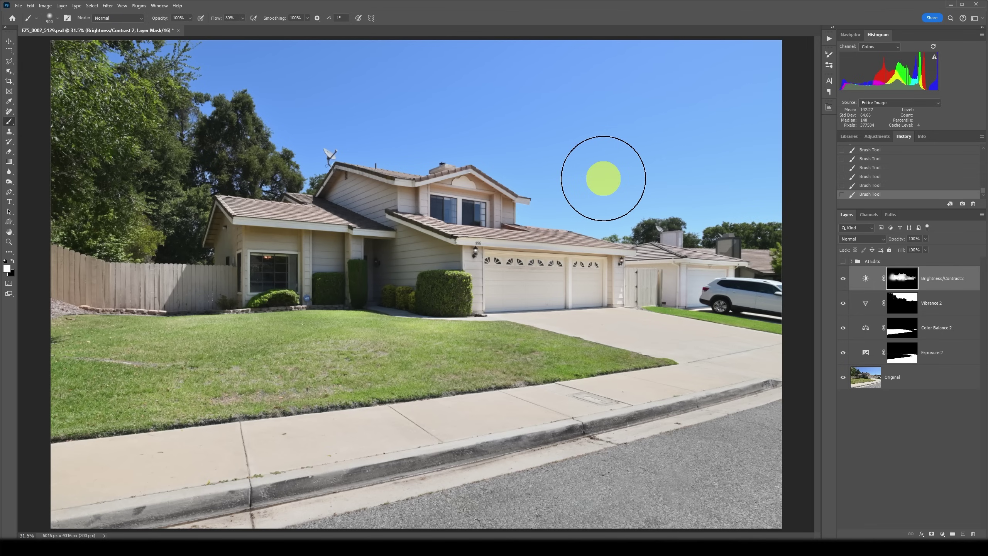
Show only the Original layer, and turn the Exposure, Color Balance, Vibrance and Brightness/Contrast layers back on one by one.
left_click(842, 378, "alt")
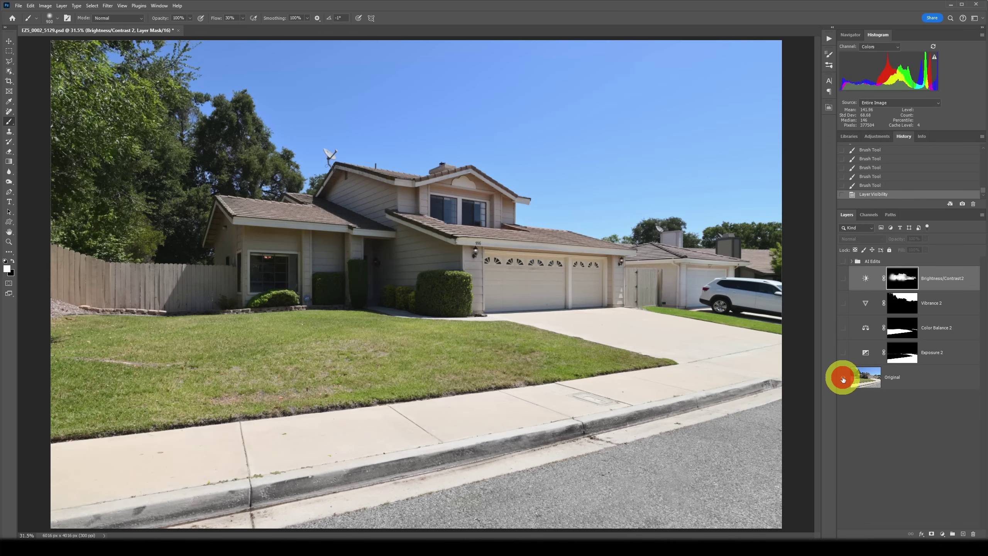
left_click(843, 356)
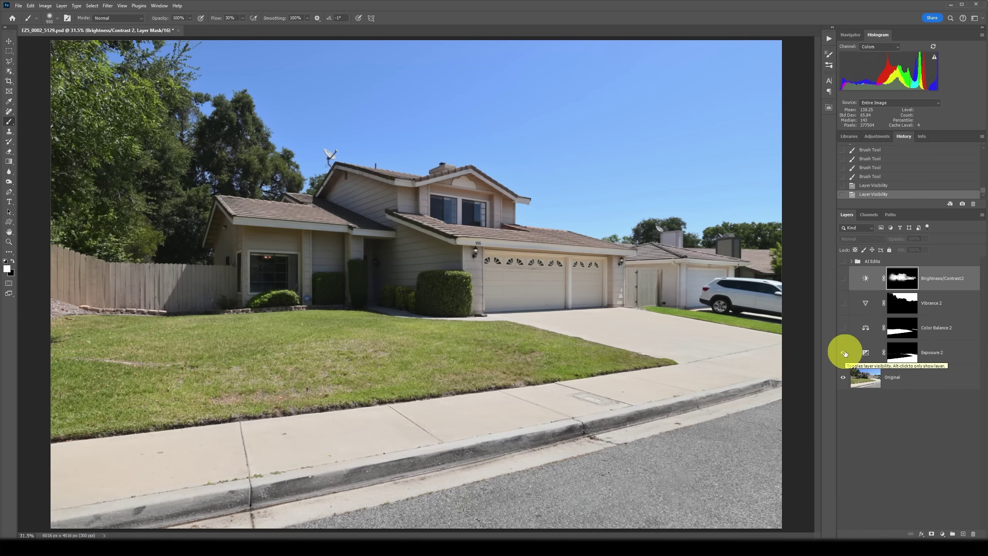
left_click(844, 331)
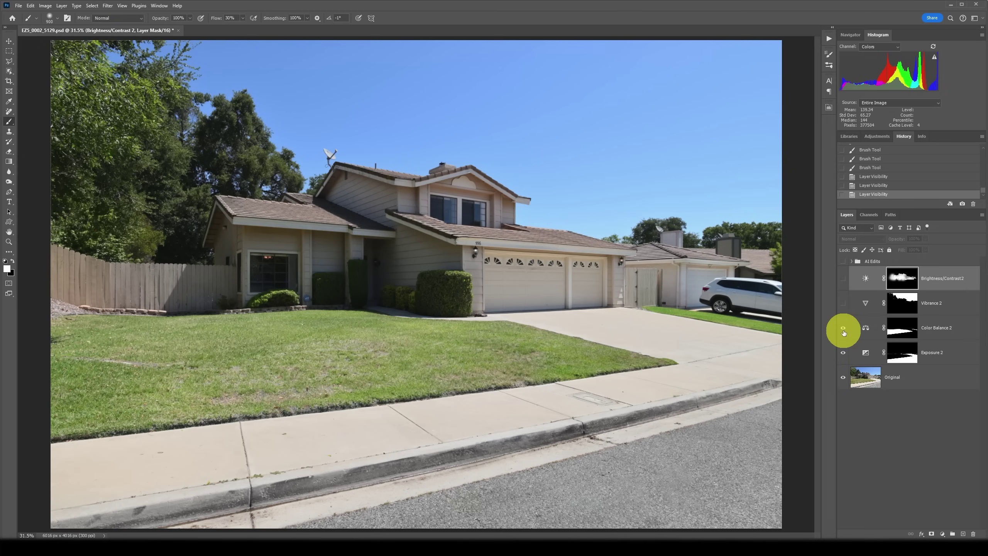
left_click(841, 305)
left_click(842, 283)
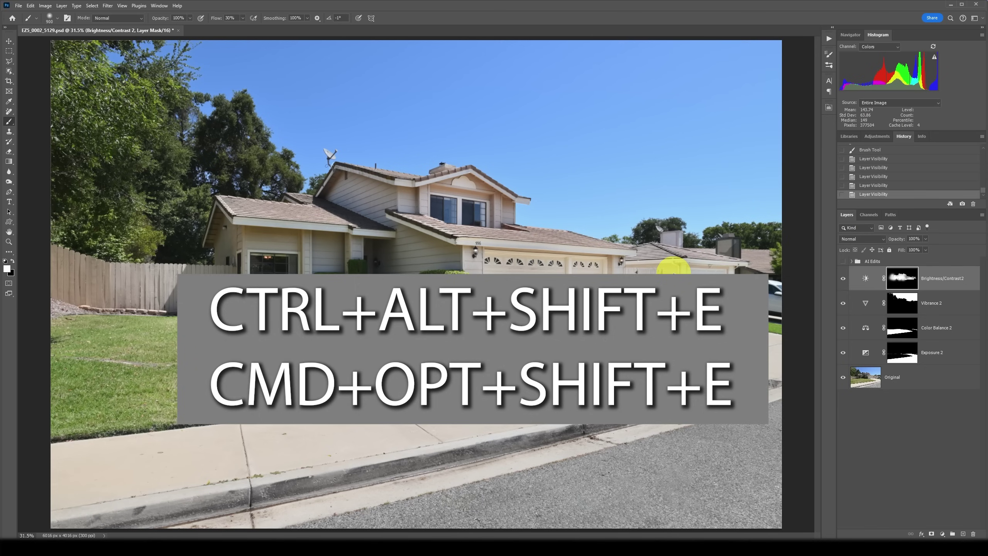
Stamp all visible layers into a new top layer and convert it to a Smart Object.
key("ctrl+alt+shift+e")
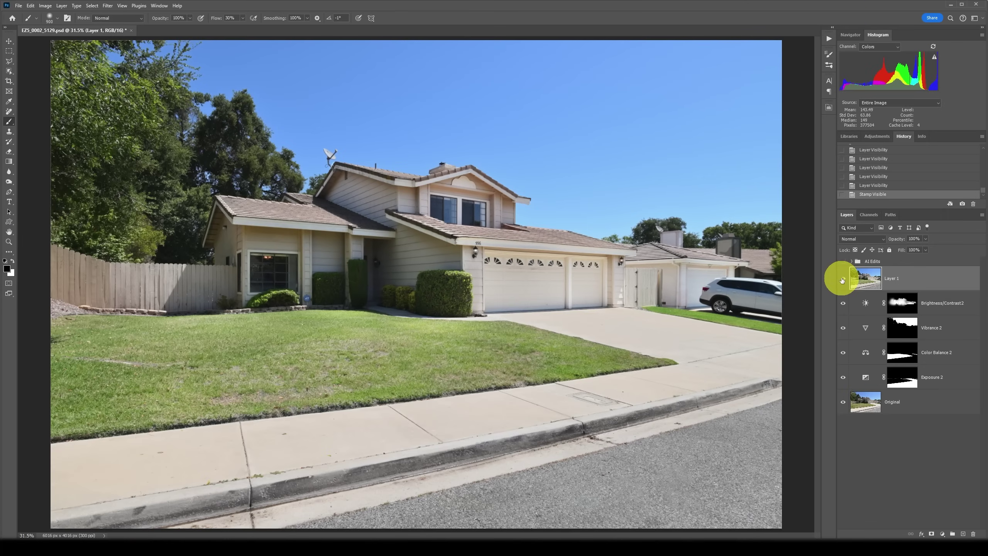
left_click(841, 279, "alt")
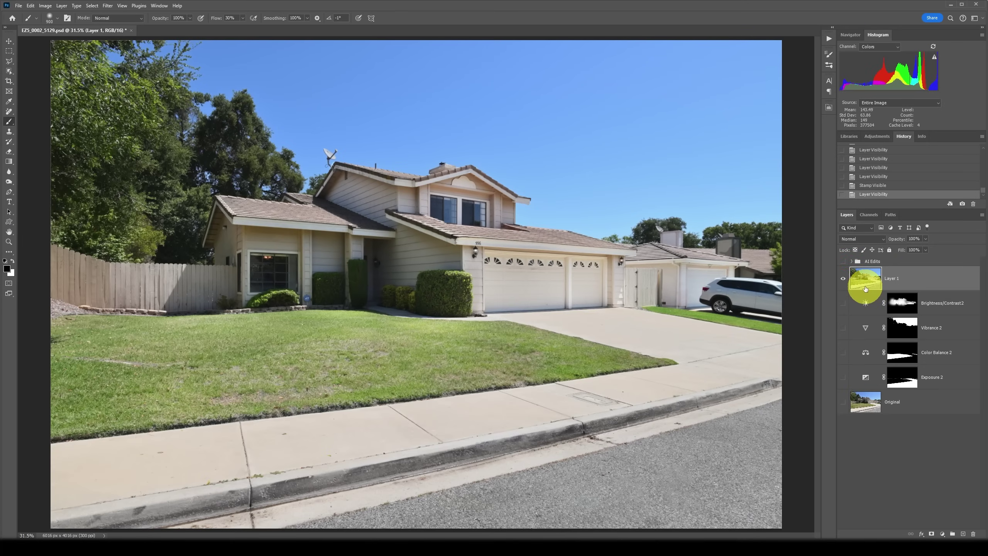
left_click(842, 281, "alt")
right_click(915, 285)
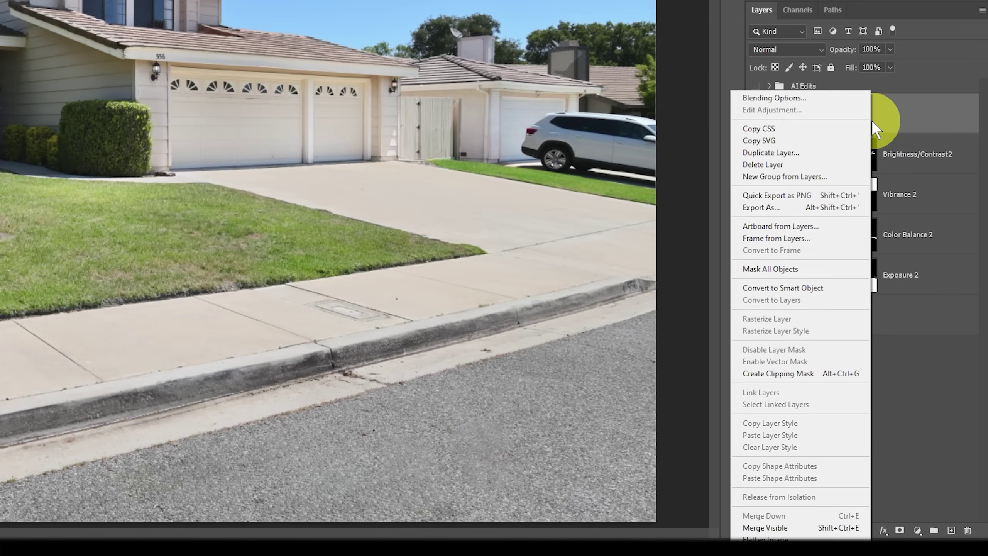
left_click(797, 288)
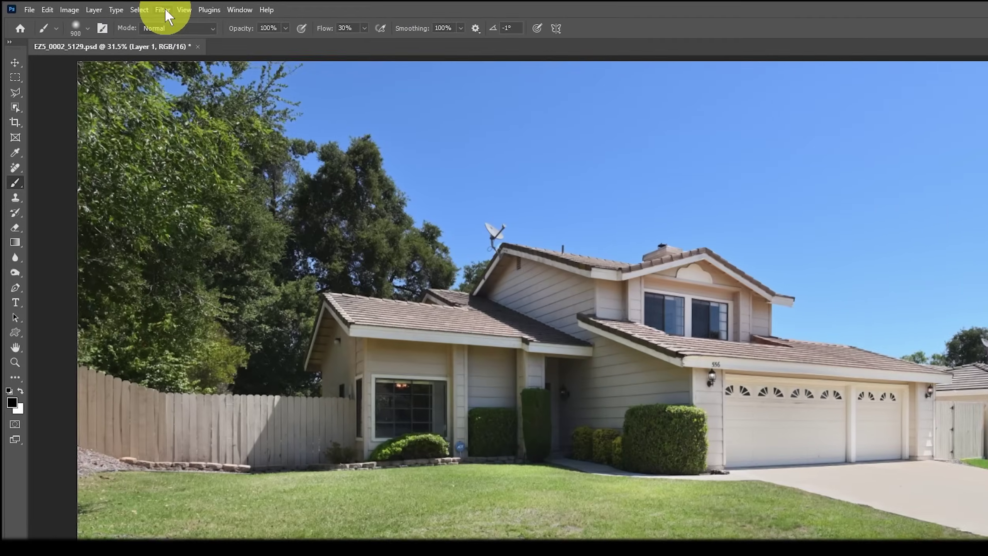
Open the stamped Smart Object layer in the Camera Raw Filter.
left_click(107, 6)
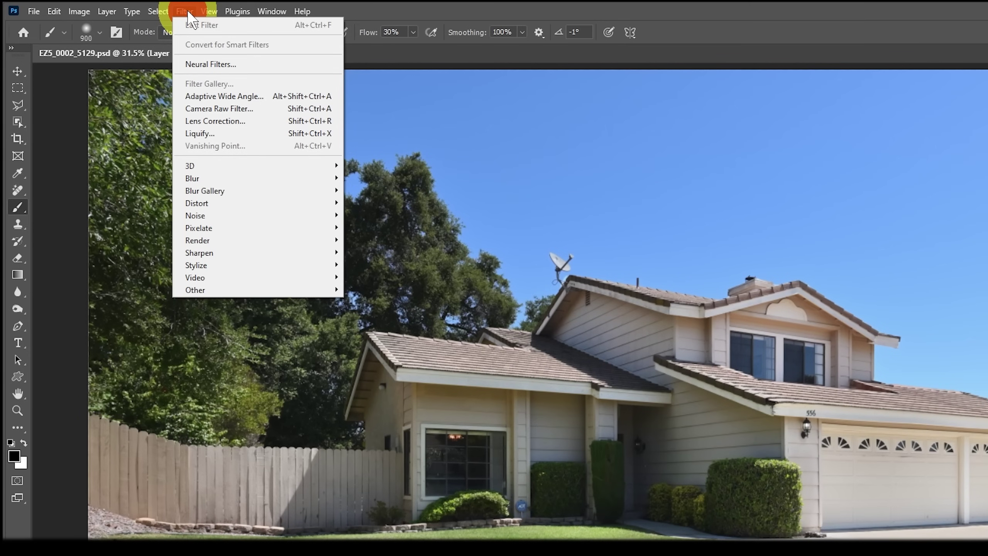
left_click(235, 110)
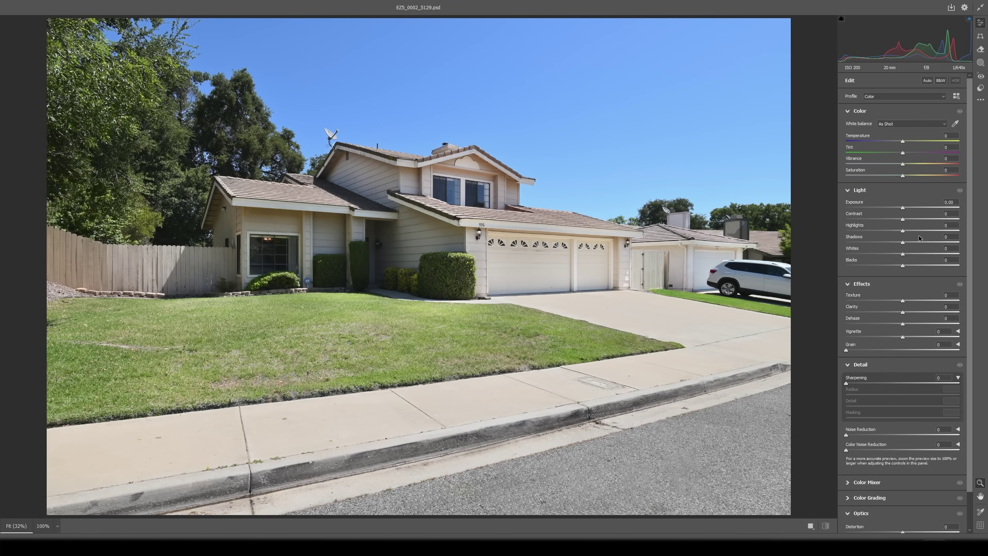
Preview the RE Exterior user preset on the photo, and return to the manual edit settings without applying it.
left_click(980, 89)
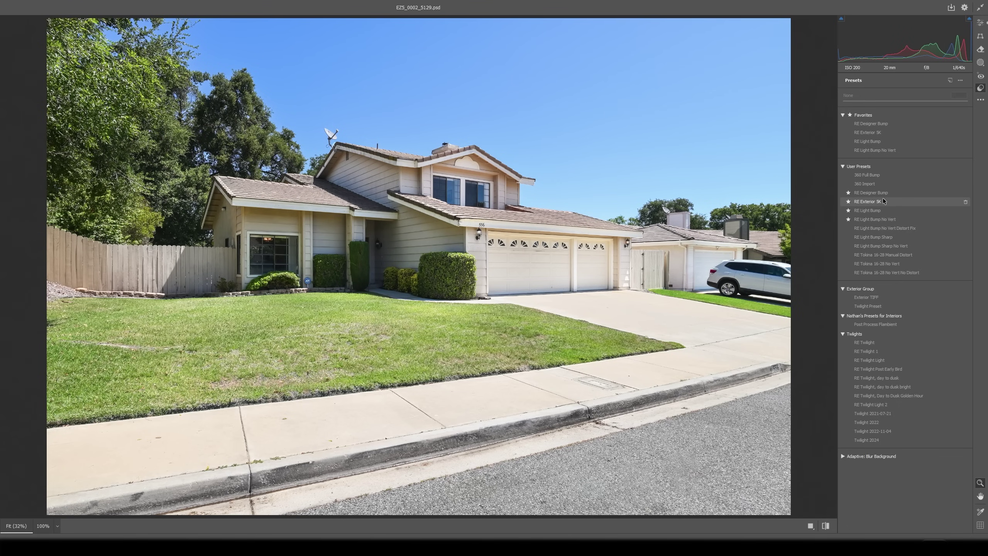
left_click(884, 201)
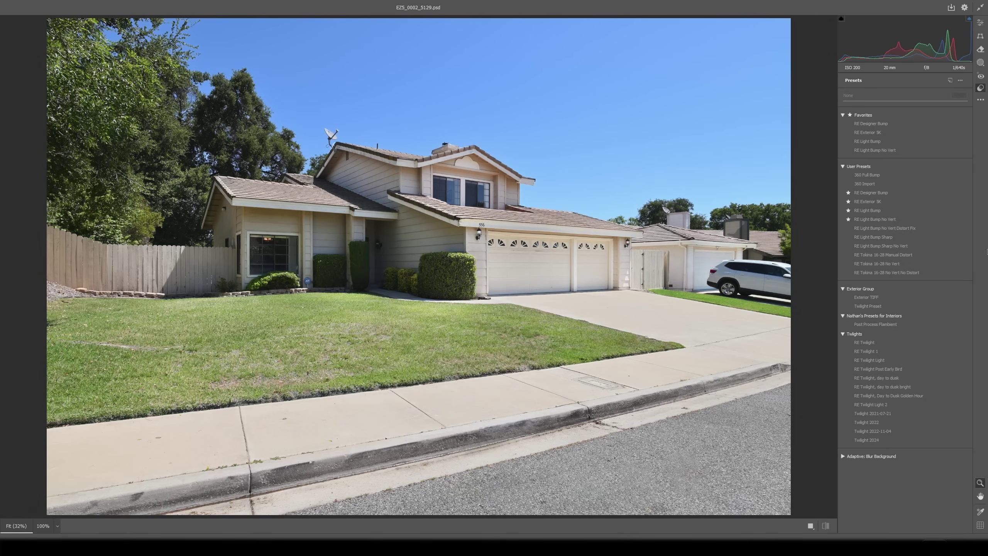
left_click(980, 24)
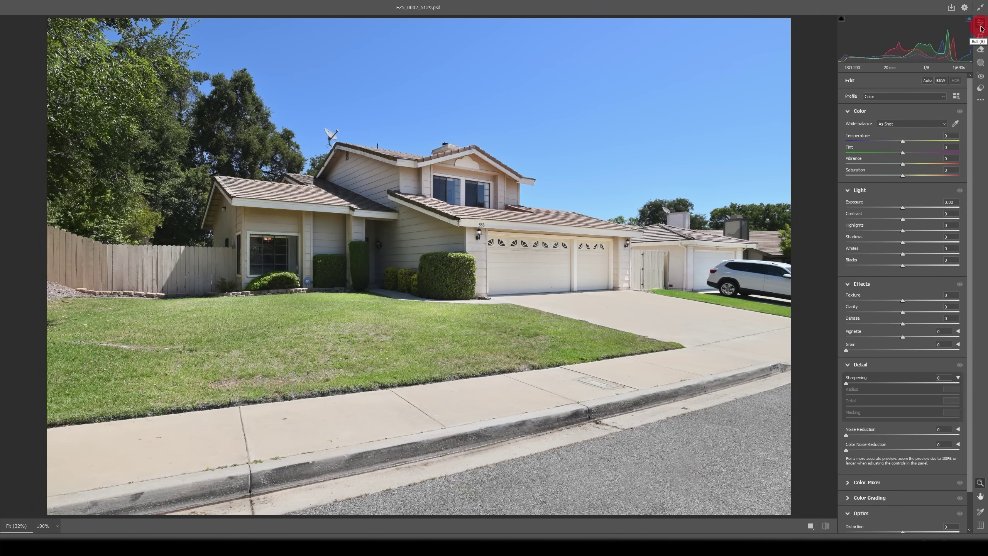
Set Highlights to -27, Shadows to +6, Blacks to -23, Clarity to +7 and Contrast to +7.
left_click(902, 233)
left_click_drag(902, 232, 895, 233)
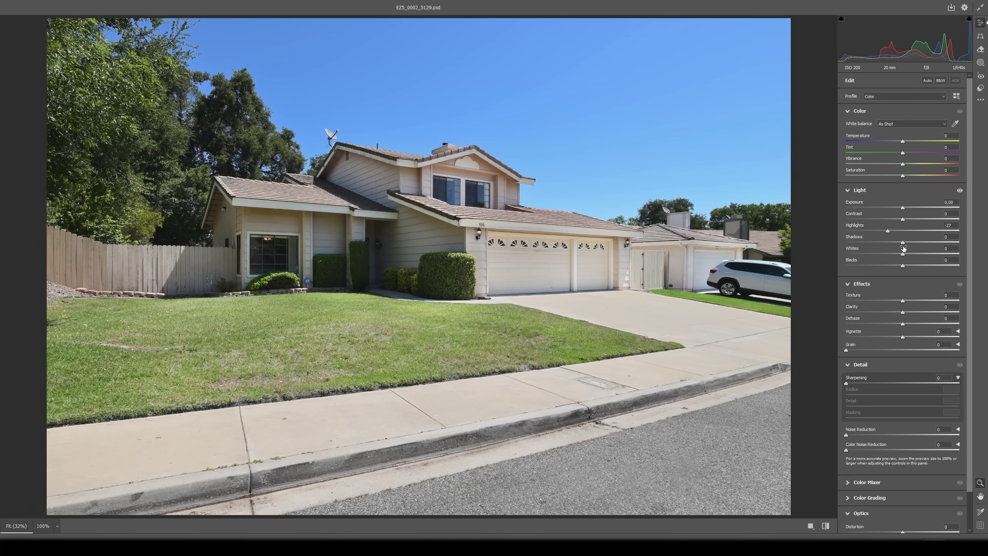
left_click_drag(902, 242, 906, 243)
left_click_drag(903, 265, 889, 267)
left_click_drag(903, 313, 907, 316)
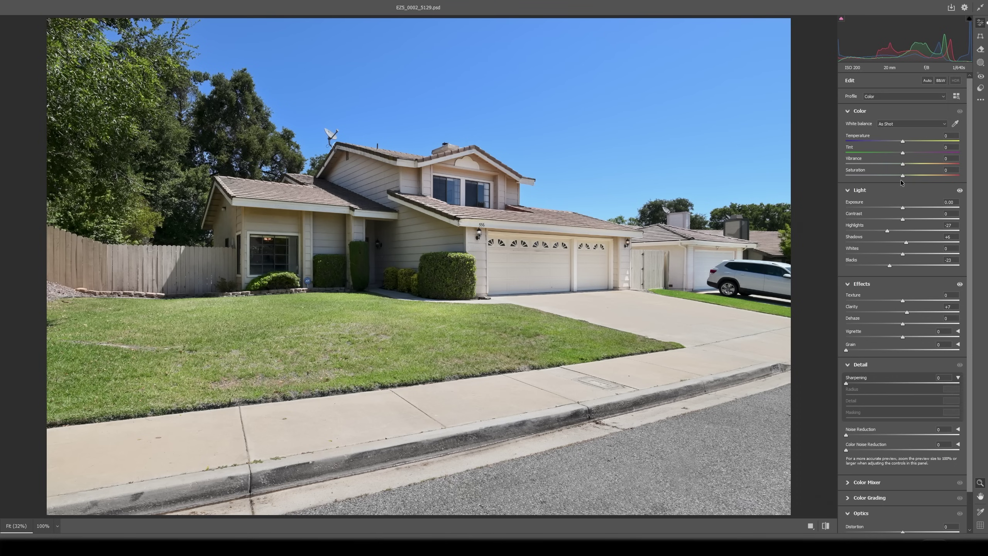
left_click(903, 220)
left_click_drag(905, 223, 906, 221)
Compare the photo with the Light adjustments switched off and on, and likewise with the Effects adjustments.
left_click(959, 191)
left_click(959, 191)
left_click(959, 191)
left_click(959, 191)
left_click(959, 191)
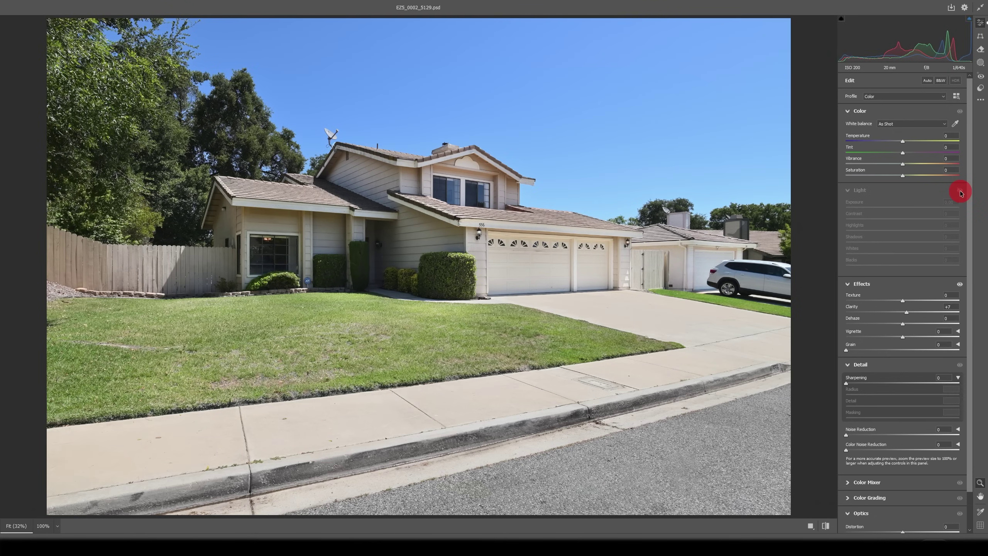
left_click(959, 191)
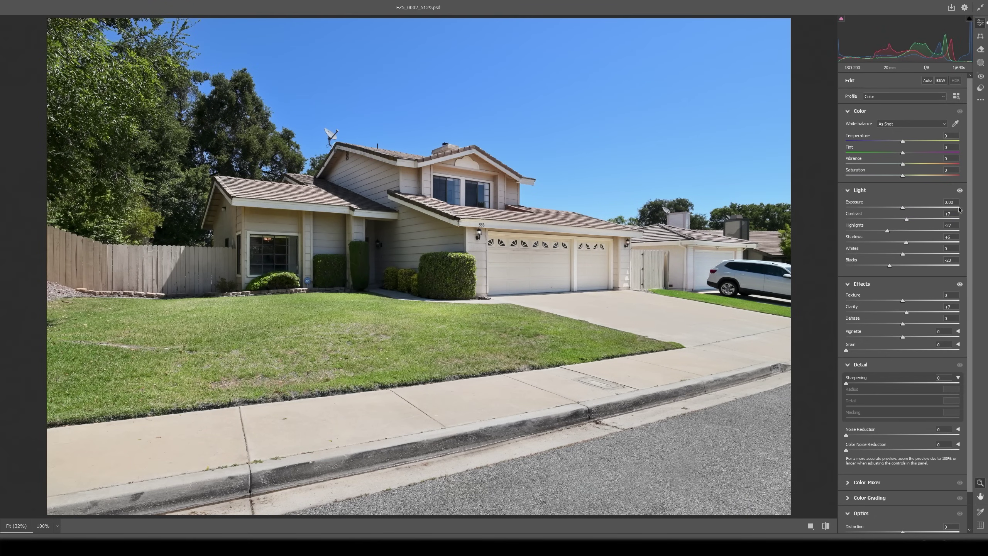
left_click(959, 285)
left_click(960, 285)
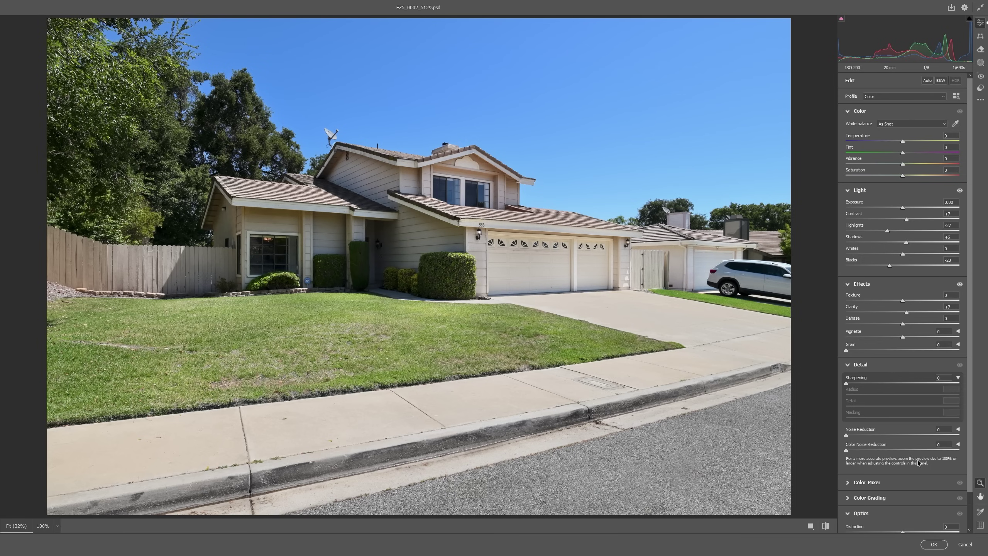
Apply the Camera Raw Filter to the Smart Object and compare the photo with its Smart Filters disabled and enabled.
left_click(934, 544)
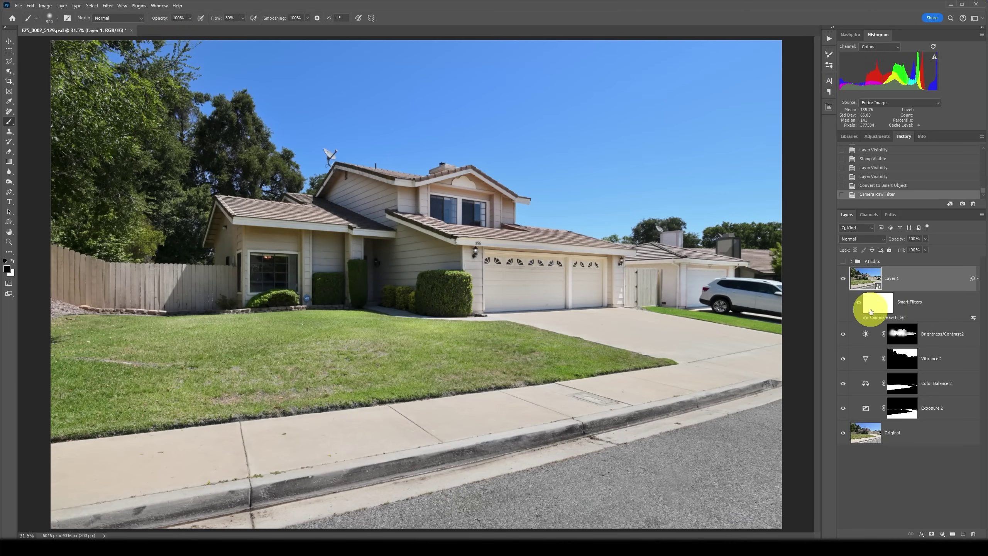
left_click(857, 305)
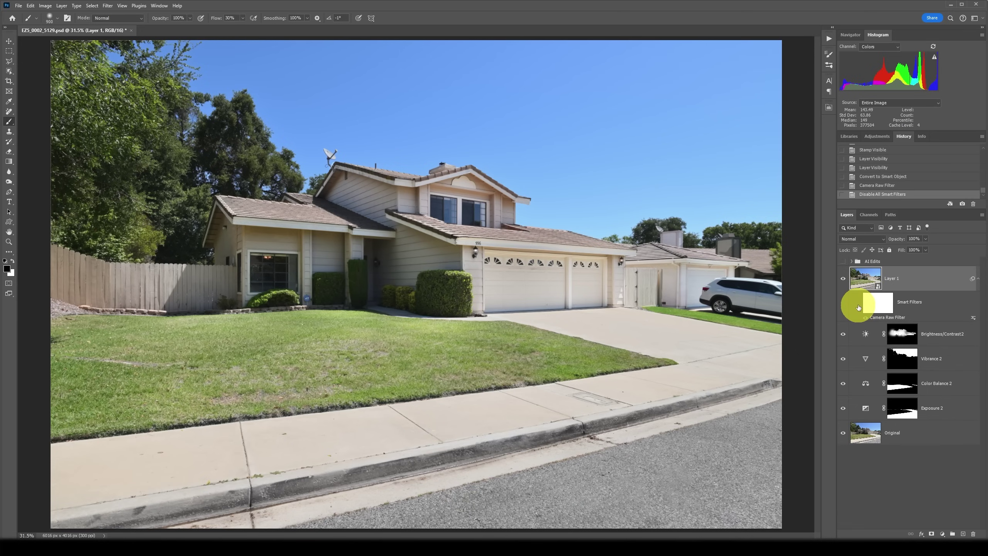
left_click(858, 305)
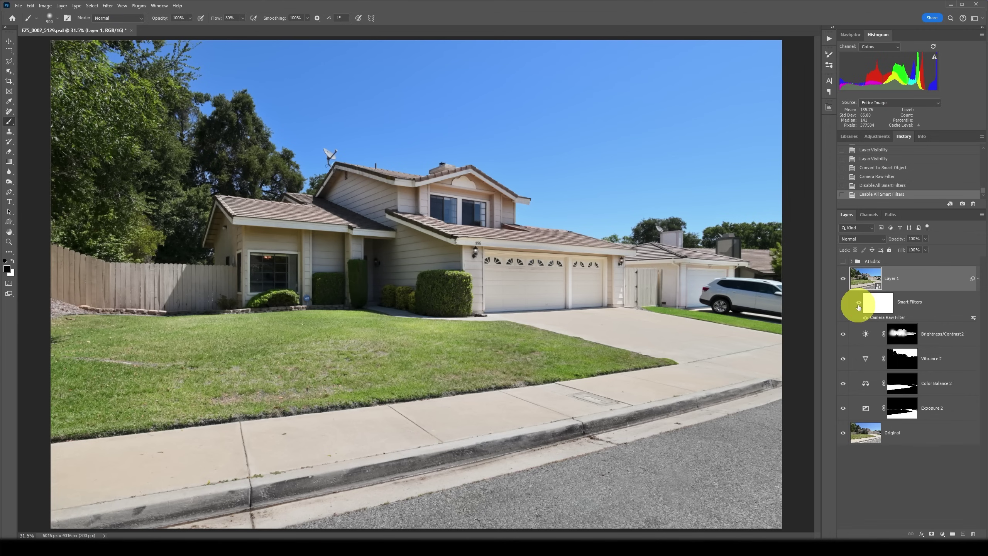
Re-edit the Camera Raw Smart Filter with Whites at +45, Highlights at -56 and Shadows at +9, and apply it.
double_click(887, 318)
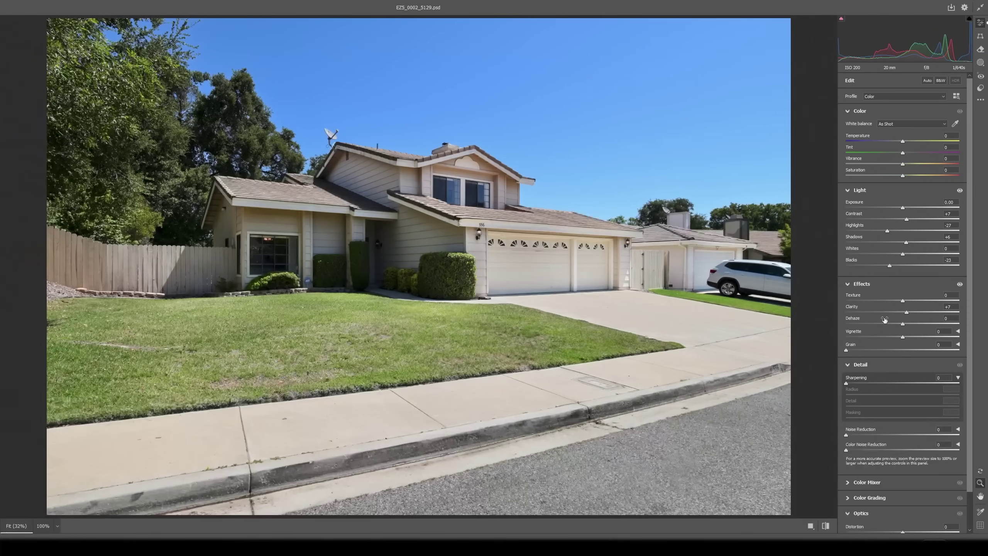
left_click(913, 254)
left_click(912, 254)
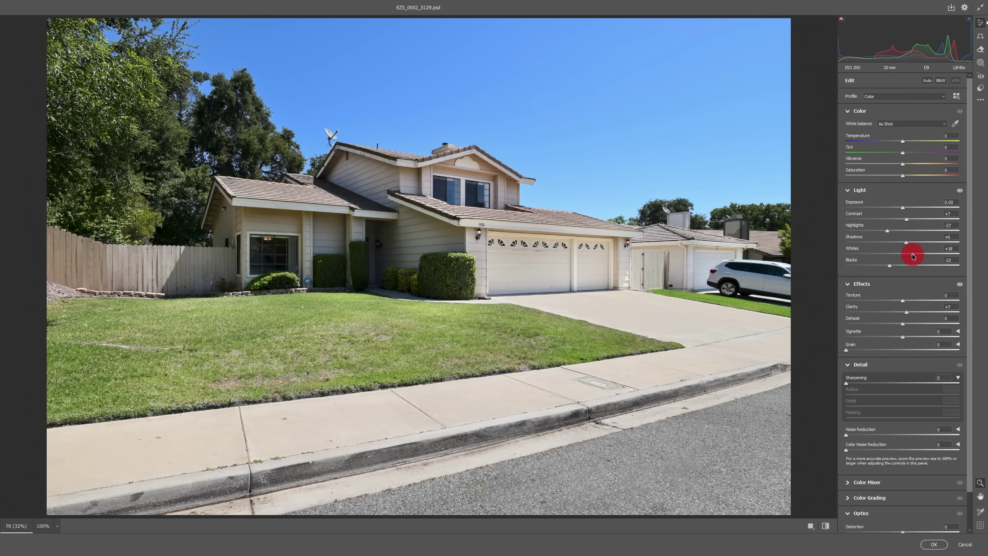
left_click_drag(906, 244, 928, 257)
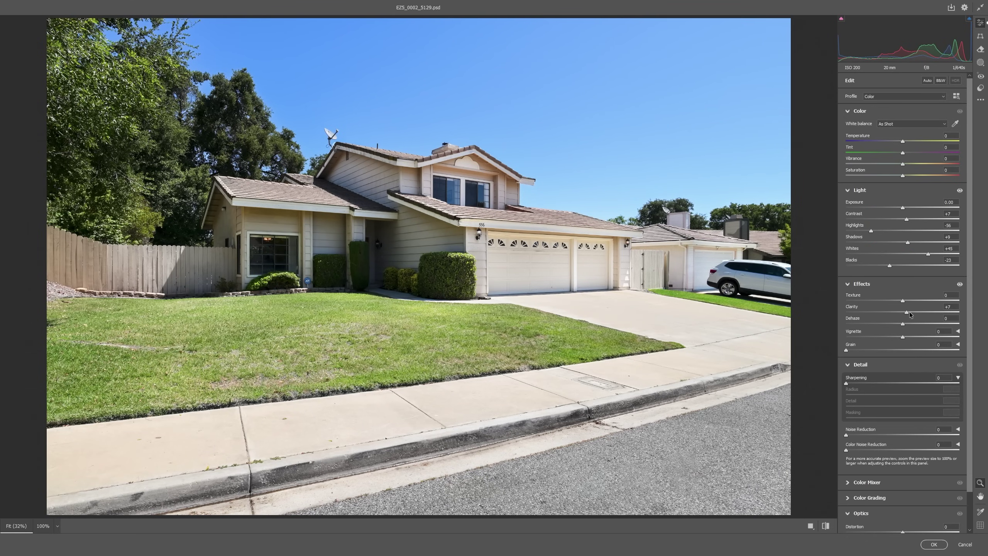
left_click(933, 544)
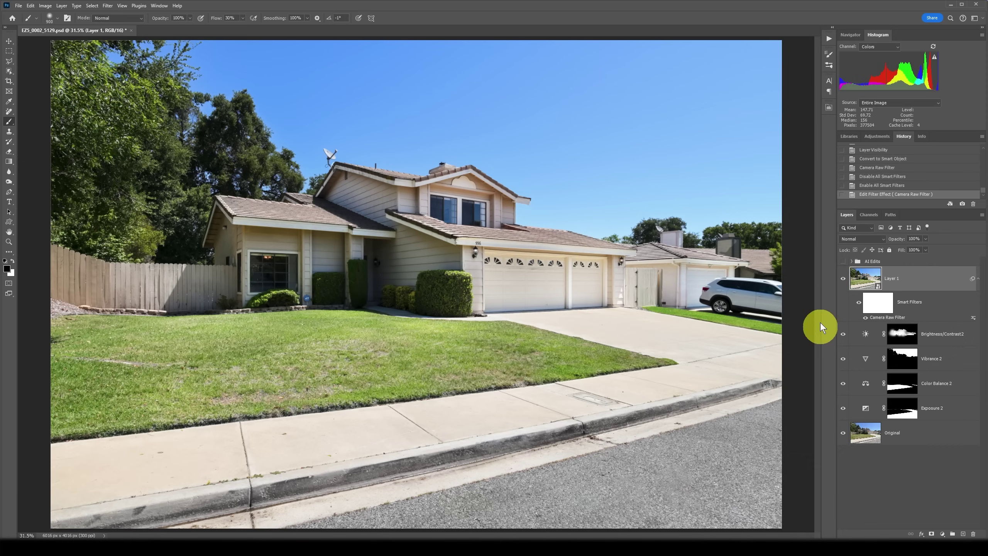
Hide the filtered Smart Object layer and compare the Original layer alone with the result of the adjustment layers.
left_click(842, 279)
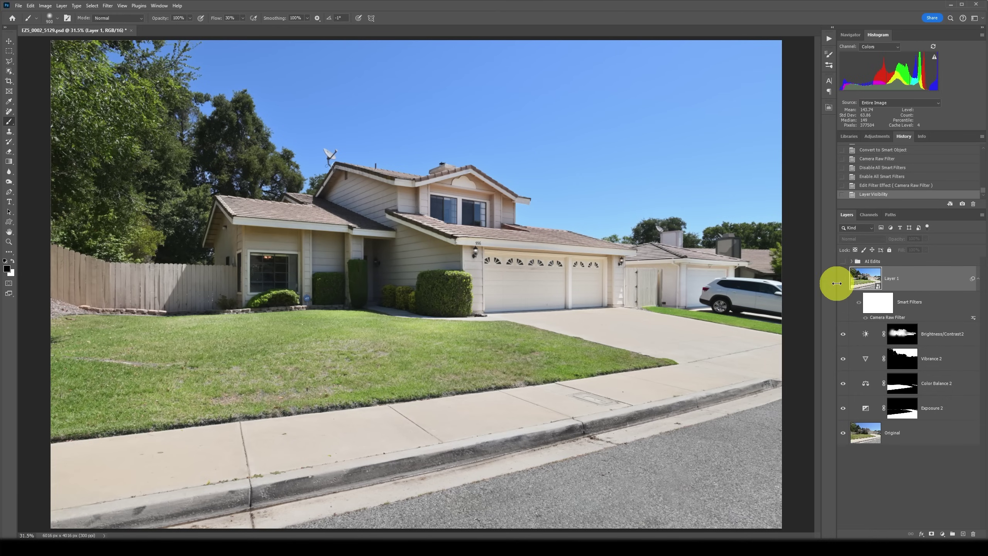
left_click(842, 433, "alt")
left_click(843, 435, "alt")
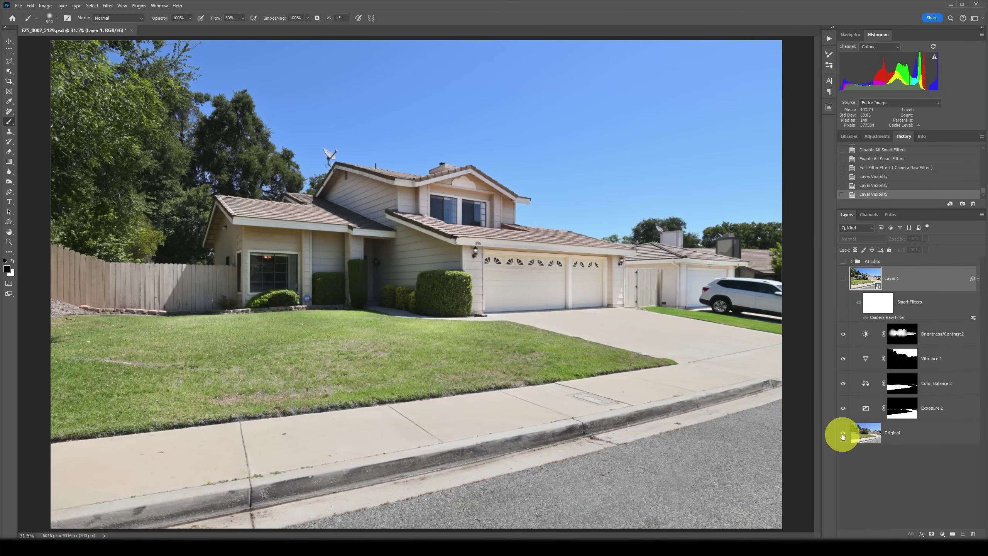